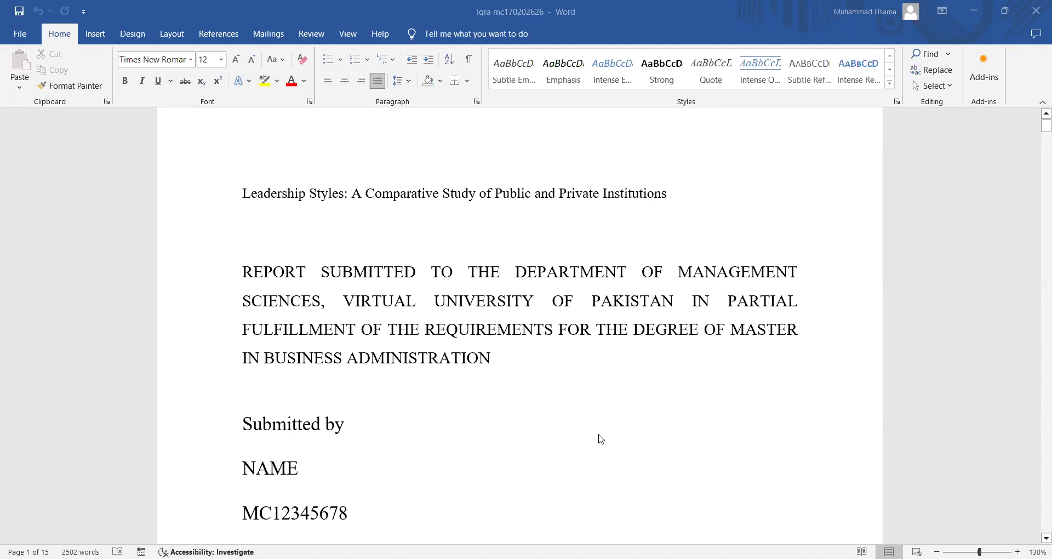
- Redefine the Normal style as Times New Roman 12 pt, justified, 1.5 line spacing, 10 pt after
{"action": "scroll", "coordinate": [601, 439], "scroll_direction": "down", "scroll_amount": 3}
{"action": "scroll", "coordinate": [601, 439], "scroll_direction": "down", "scroll_amount": 3}
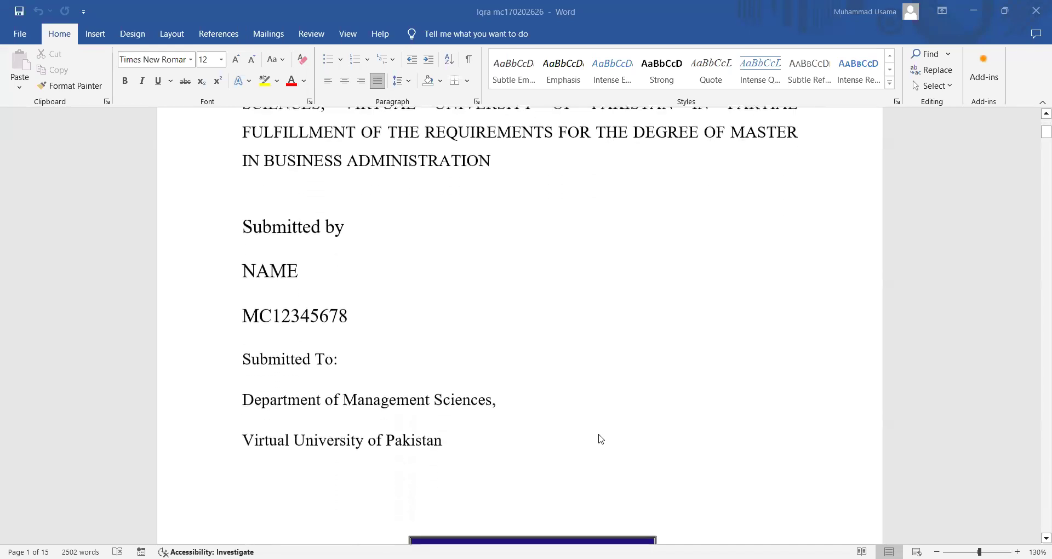
{"action": "scroll", "coordinate": [601, 439], "scroll_direction": "down", "scroll_amount": 3}
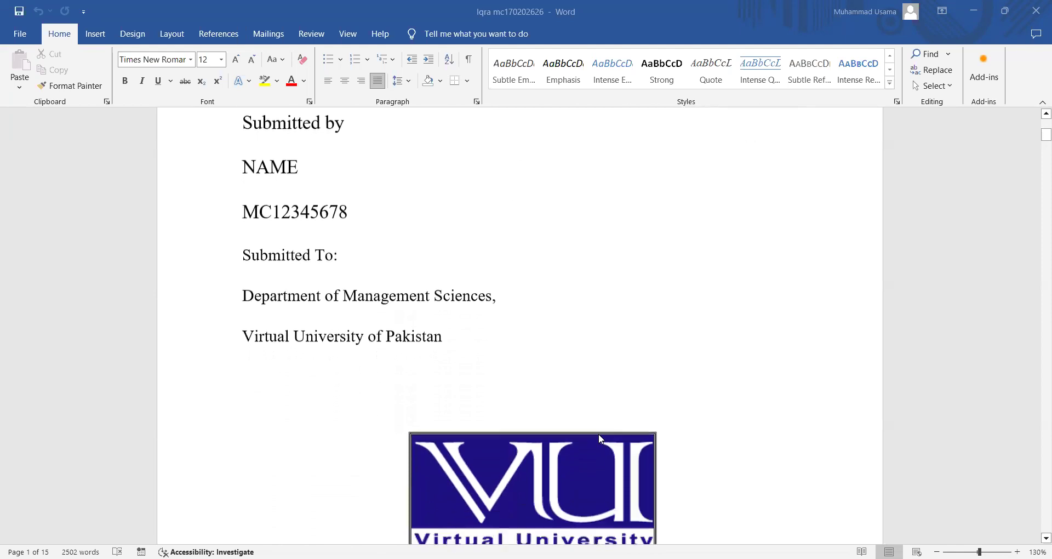
{"action": "scroll", "coordinate": [601, 439], "scroll_direction": "down", "scroll_amount": 3}
{"action": "scroll", "coordinate": [601, 439], "scroll_direction": "down", "scroll_amount": 2}
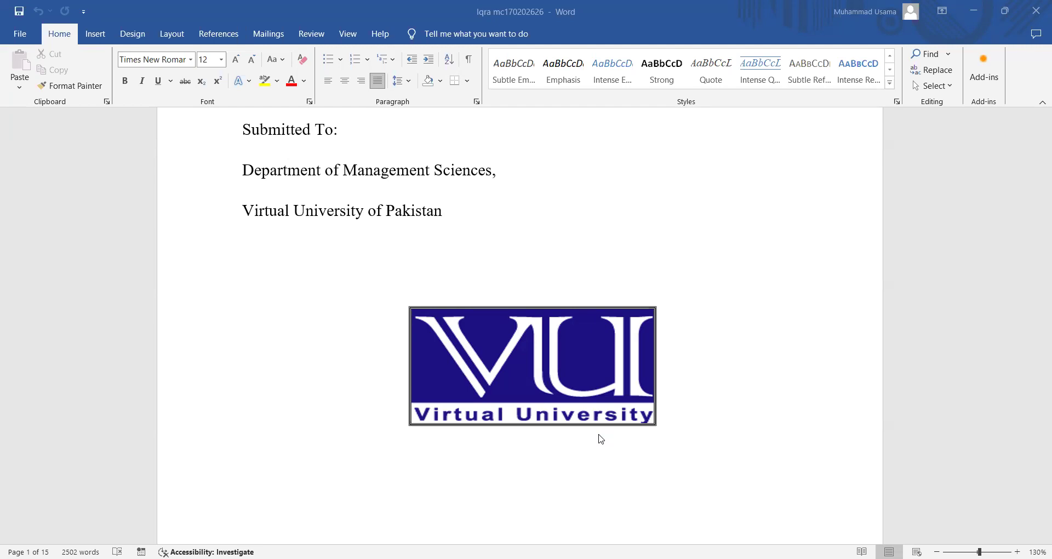
{"action": "scroll", "coordinate": [600, 438], "scroll_direction": "down", "scroll_amount": 15}
{"action": "scroll", "coordinate": [601, 439], "scroll_direction": "down", "scroll_amount": 15}
{"action": "scroll", "coordinate": [601, 438], "scroll_direction": "down", "scroll_amount": 12}
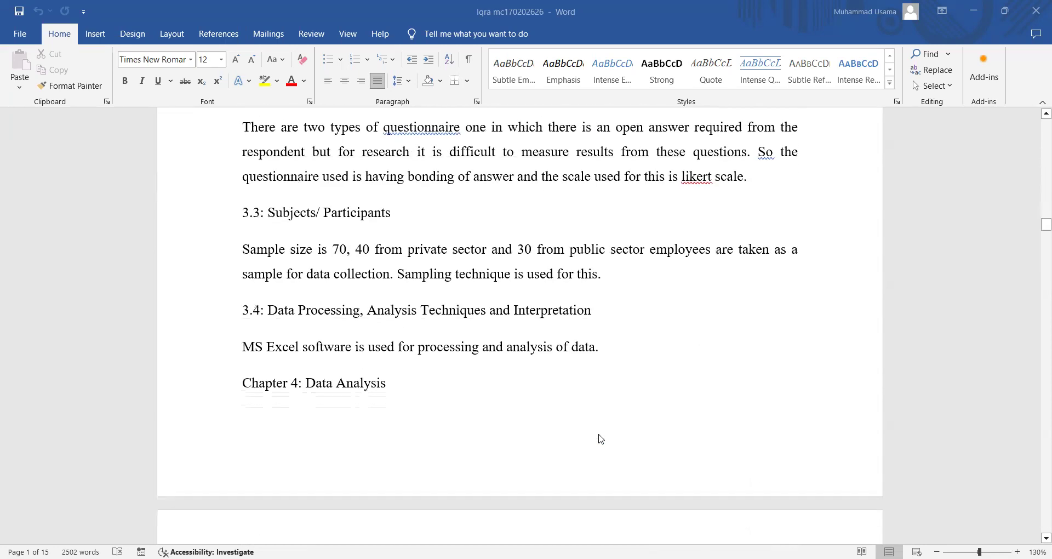
{"action": "scroll", "coordinate": [600, 438], "scroll_direction": "down", "scroll_amount": 15}
{"action": "scroll", "coordinate": [600, 438], "scroll_direction": "down", "scroll_amount": 15}
{"action": "scroll", "coordinate": [601, 439], "scroll_direction": "down", "scroll_amount": 15}
{"action": "scroll", "coordinate": [601, 438], "scroll_direction": "down", "scroll_amount": 15}
{"action": "scroll", "coordinate": [601, 438], "scroll_direction": "down", "scroll_amount": 15}
{"action": "scroll", "coordinate": [601, 439], "scroll_direction": "down", "scroll_amount": 12}
{"action": "scroll", "coordinate": [600, 438], "scroll_direction": "up", "scroll_amount": 20}
{"action": "scroll", "coordinate": [601, 438], "scroll_direction": "up", "scroll_amount": 20}
{"action": "scroll", "coordinate": [600, 438], "scroll_direction": "down", "scroll_amount": 15}
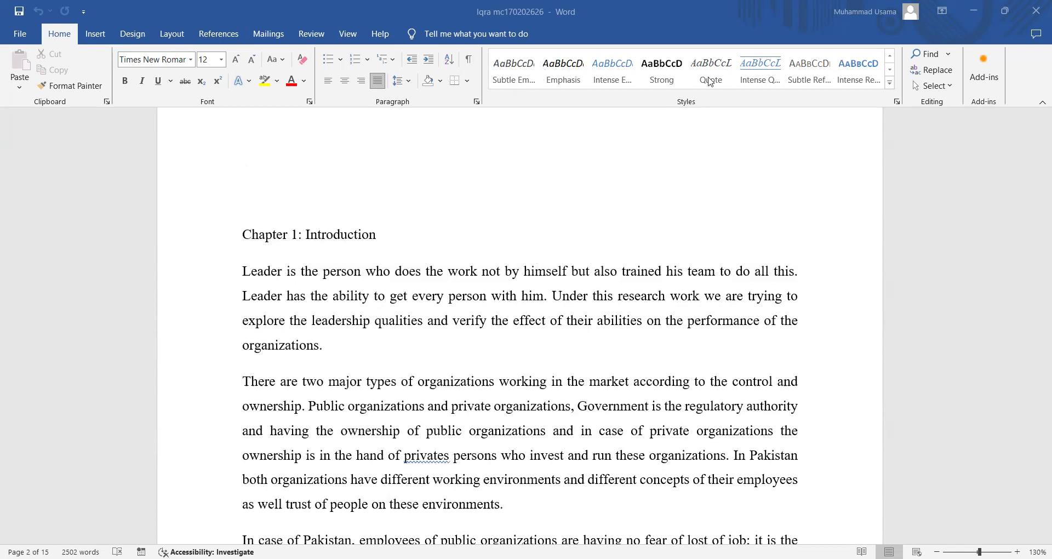
{"action": "left_click", "coordinate": [890, 56]}
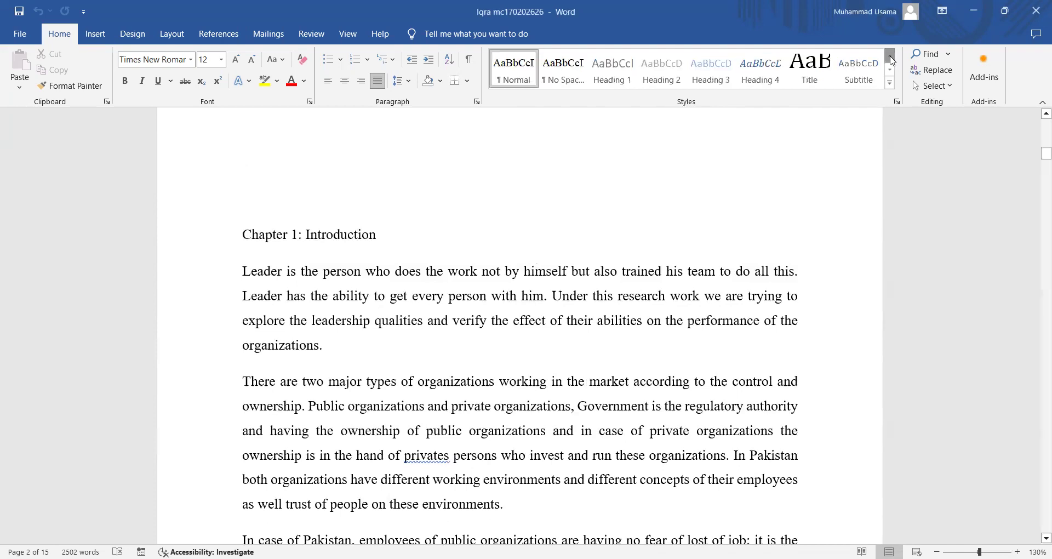
{"action": "right_click", "coordinate": [519, 87]}
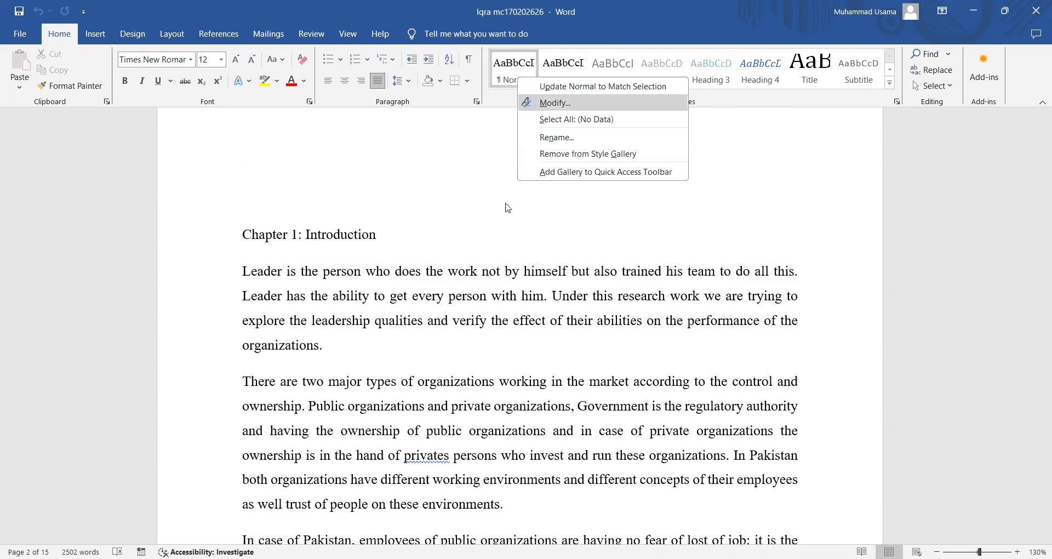
{"action": "left_click", "coordinate": [529, 102]}
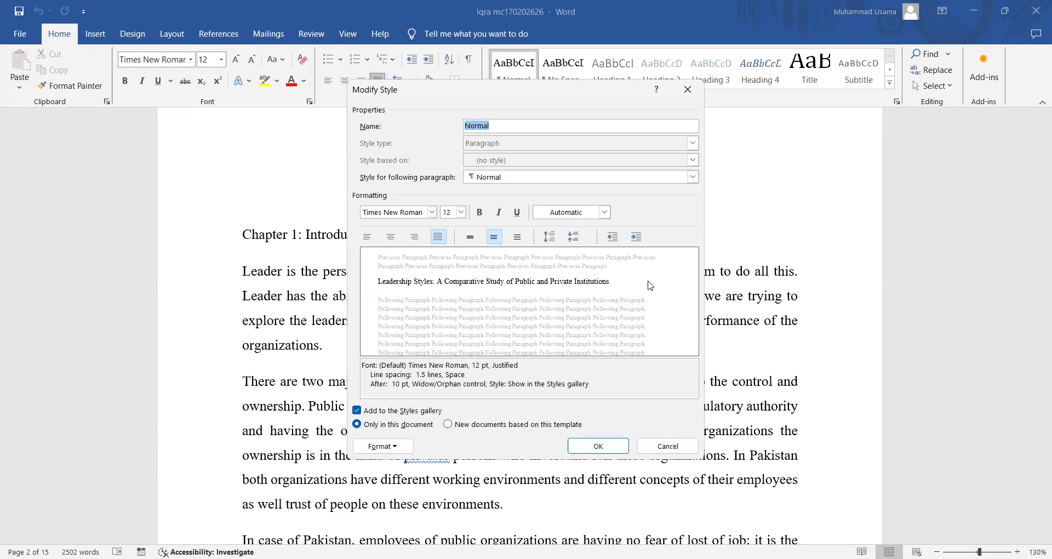
{"action": "left_click", "coordinate": [601, 452]}
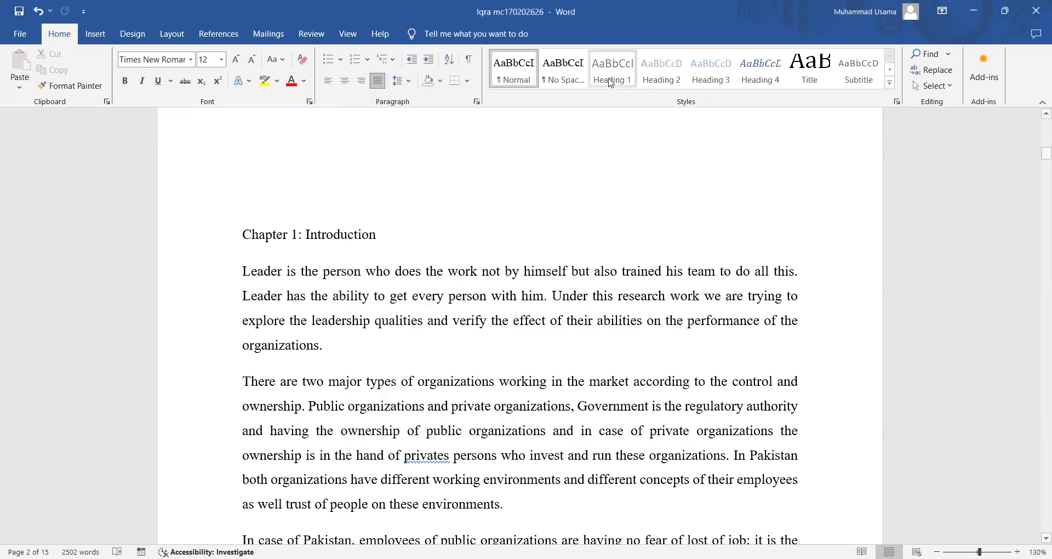
- Set Heading 1 to Automatic colour, Times New Roman 14 pt, justified, double-spaced, auto-updating
{"action": "right_click", "coordinate": [611, 77]}
{"action": "left_click", "coordinate": [626, 105]}
{"action": "left_click", "coordinate": [552, 213]}
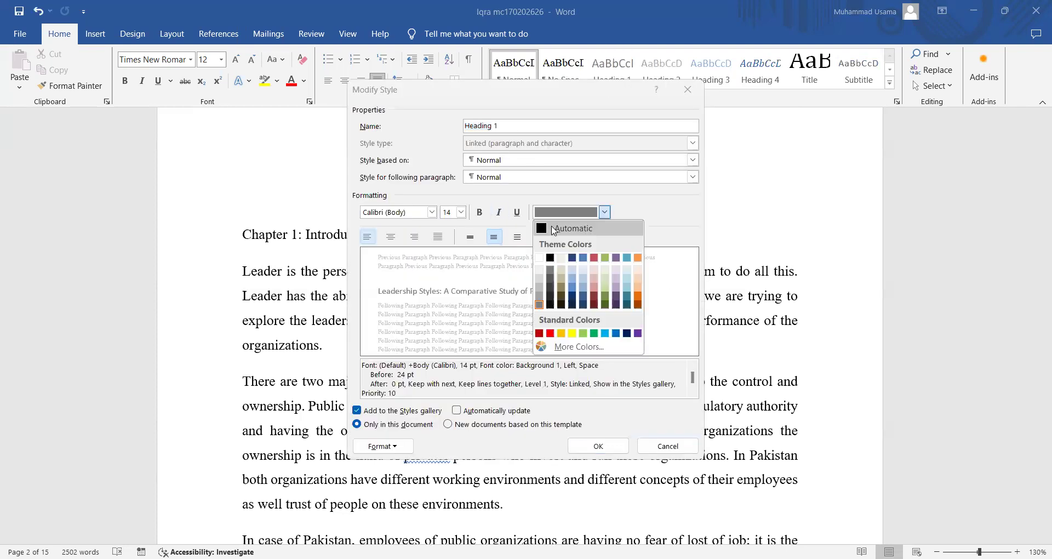
{"action": "left_click", "coordinate": [553, 229]}
{"action": "left_click", "coordinate": [432, 214]}
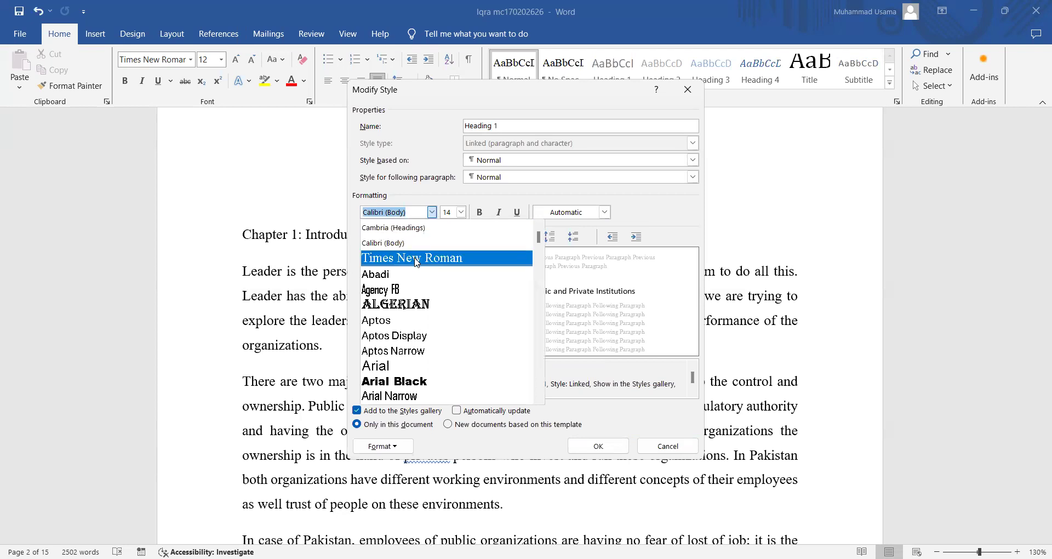
{"action": "left_click", "coordinate": [426, 245]}
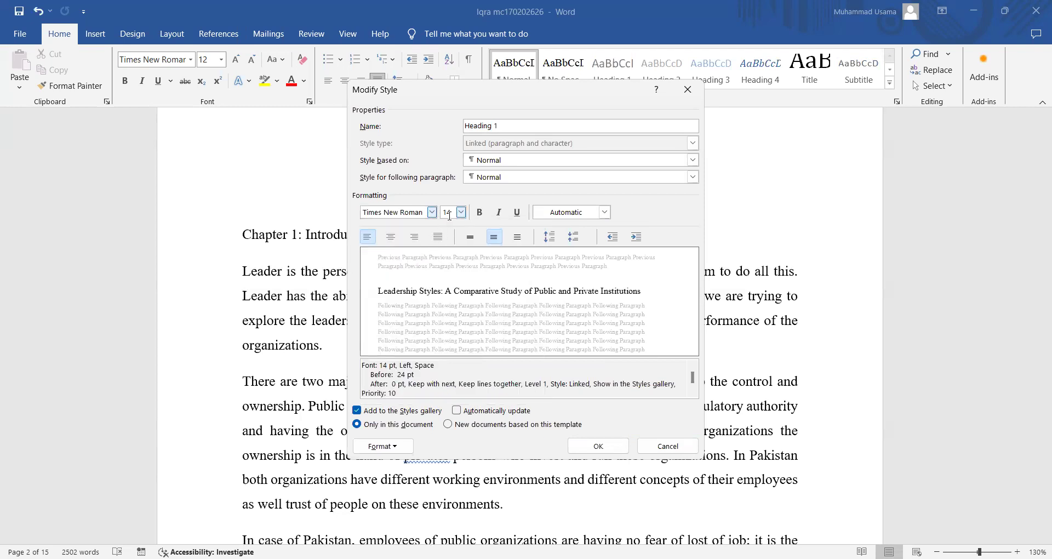
{"action": "left_click", "coordinate": [437, 238]}
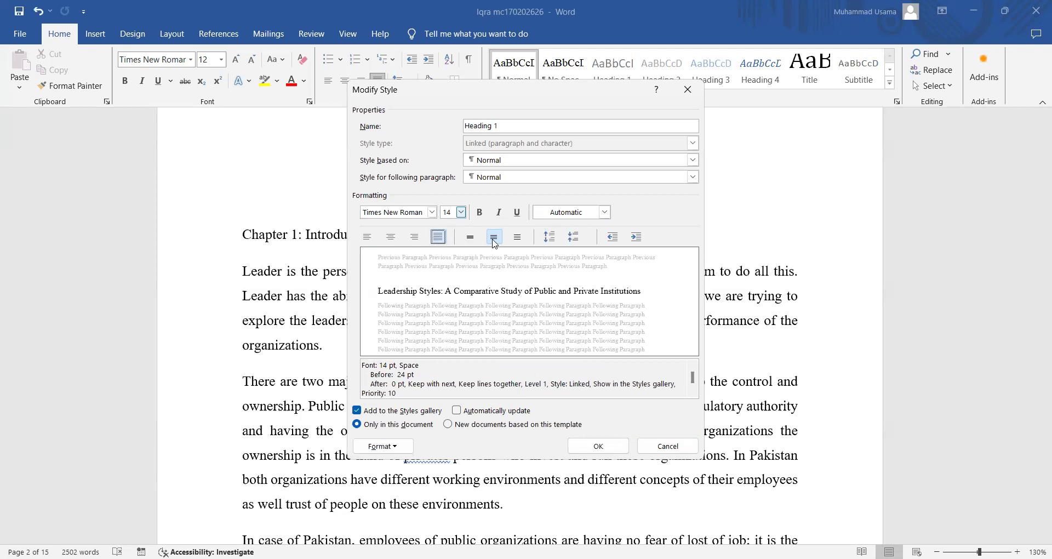
{"action": "left_click", "coordinate": [517, 237]}
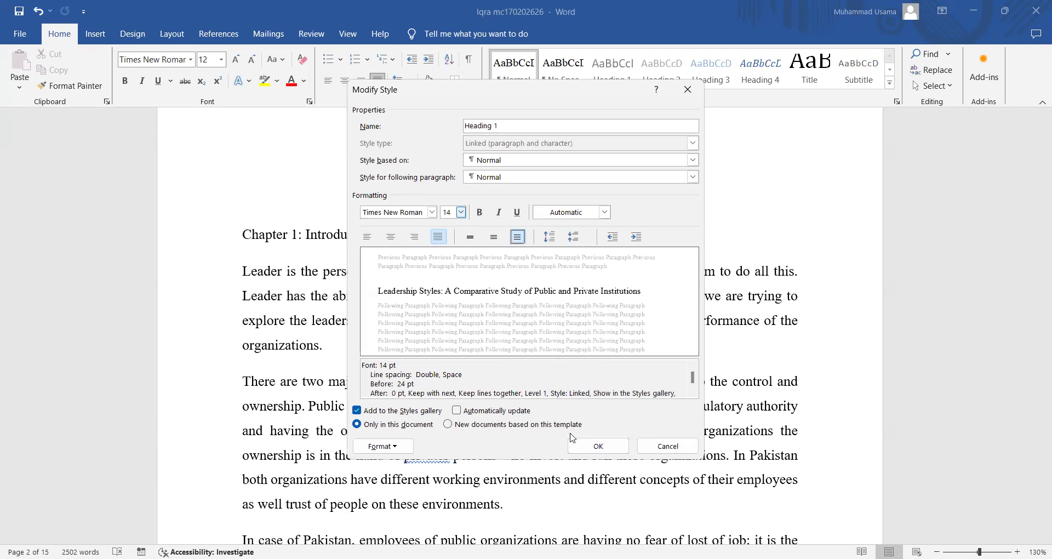
{"action": "left_click", "coordinate": [495, 413]}
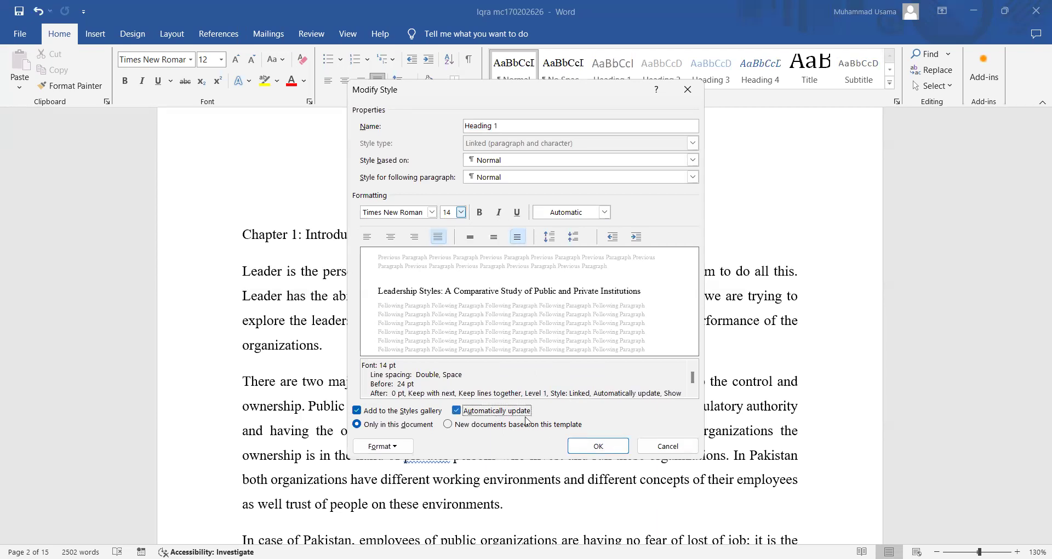
{"action": "left_click", "coordinate": [599, 446]}
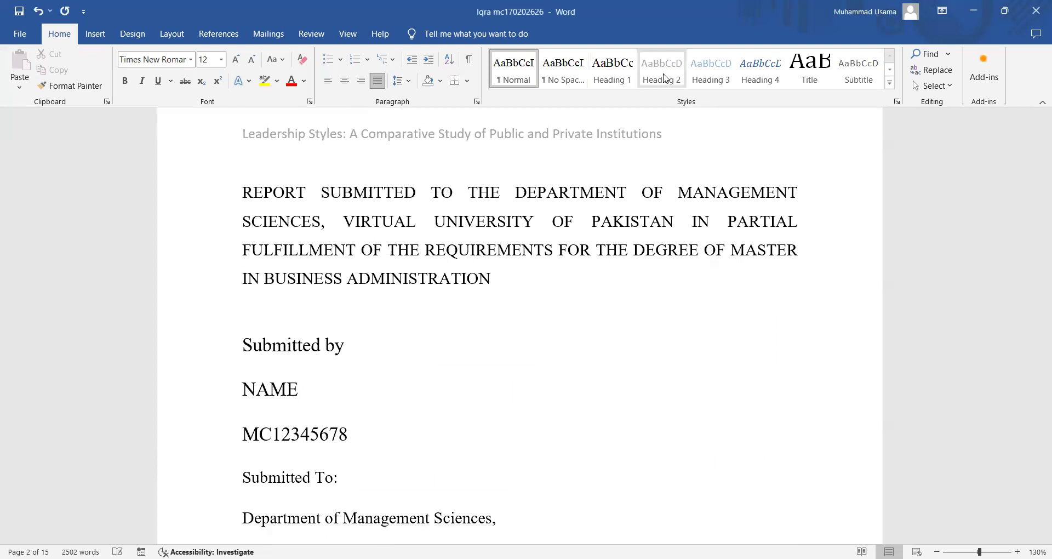
- Restyle Heading 2 as Automatic-colour Times New Roman 11 pt, double-spaced and justified
{"action": "right_click", "coordinate": [664, 77]}
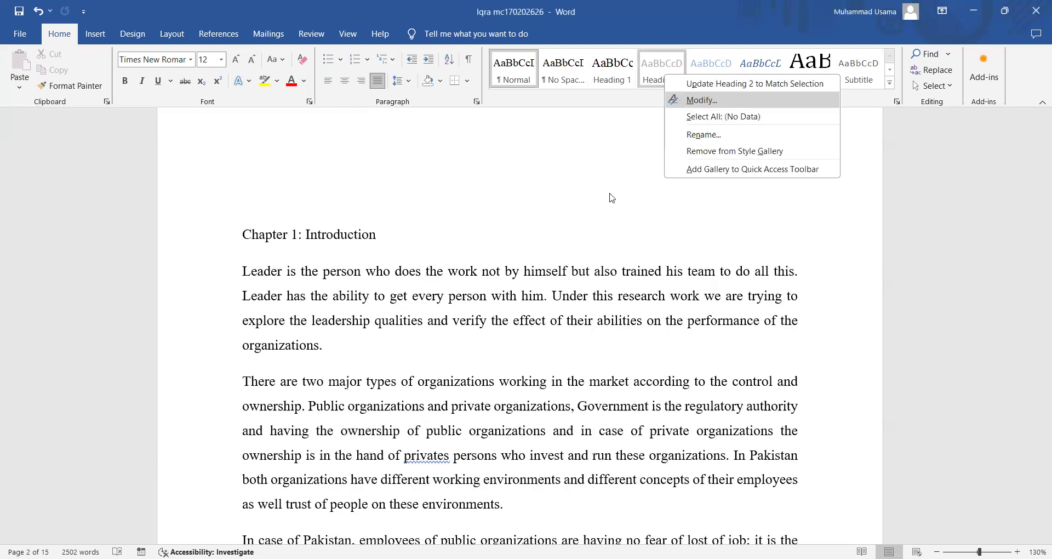
{"action": "left_click", "coordinate": [681, 101]}
{"action": "left_click", "coordinate": [565, 214]}
{"action": "left_click", "coordinate": [566, 228]}
{"action": "left_click", "coordinate": [461, 212]}
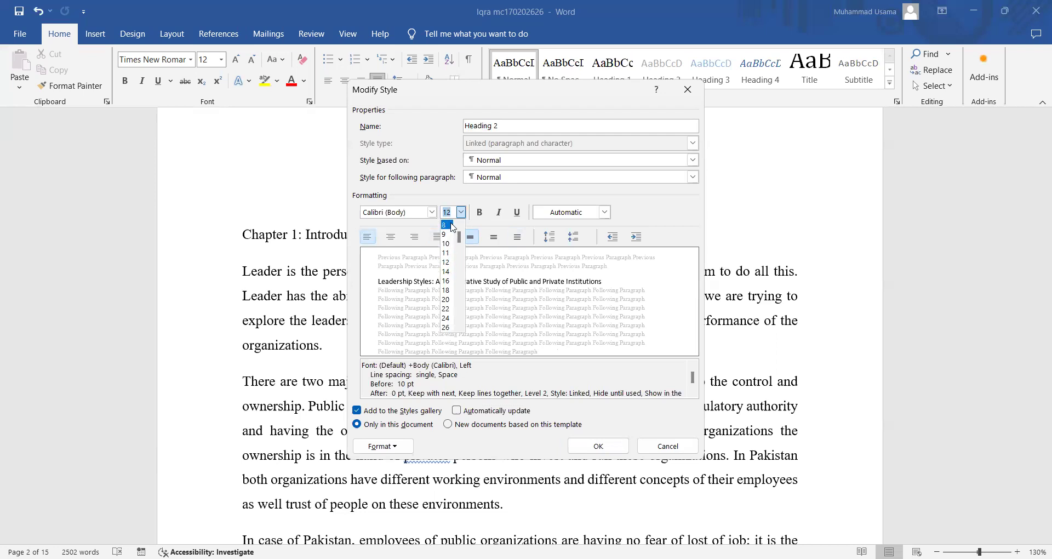
{"action": "double_click", "coordinate": [454, 212]}
{"action": "type", "text": "13"}
{"action": "left_click", "coordinate": [431, 212]}
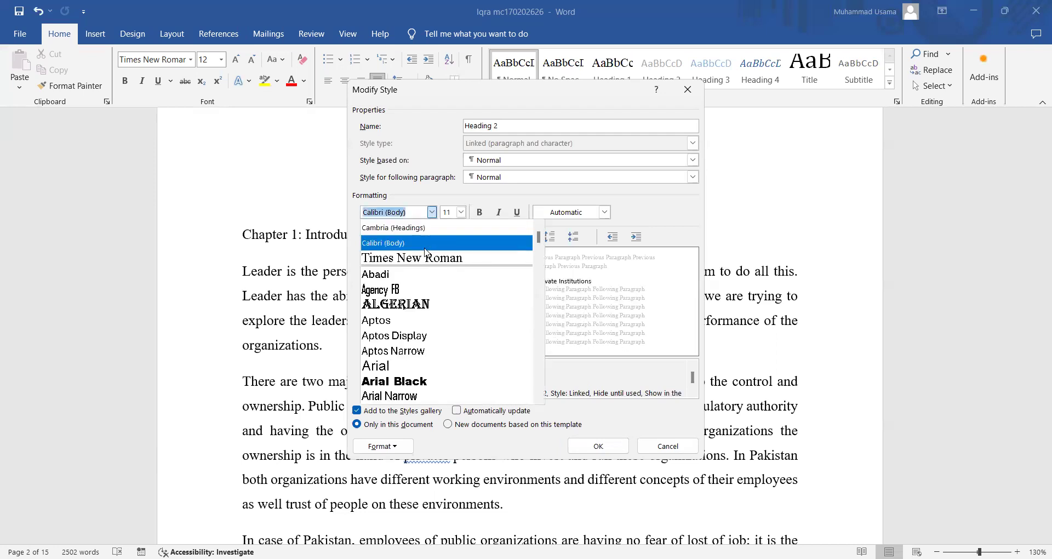
{"action": "left_click", "coordinate": [459, 257]}
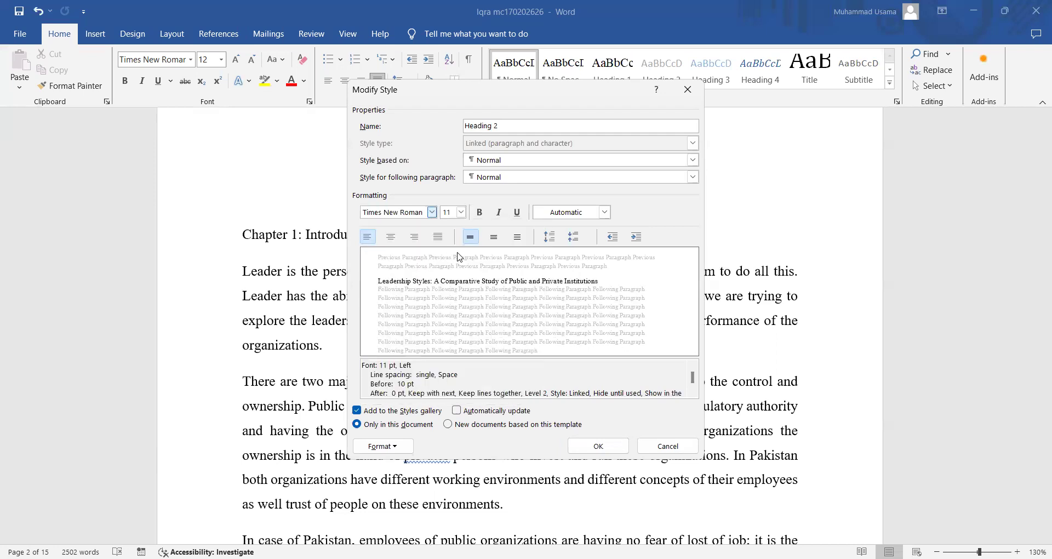
{"action": "left_click", "coordinate": [517, 238]}
{"action": "left_click", "coordinate": [438, 237]}
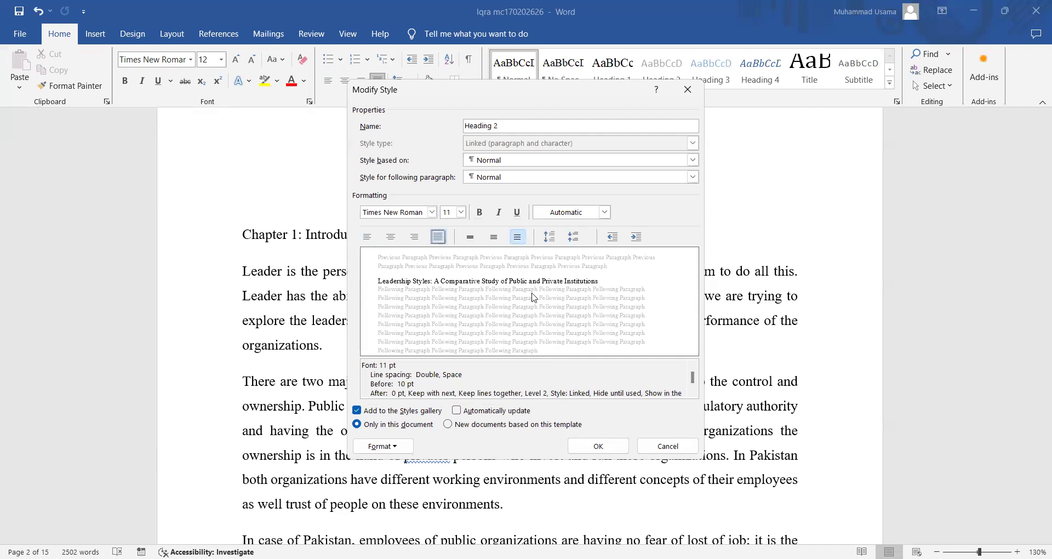
{"action": "left_click", "coordinate": [599, 446]}
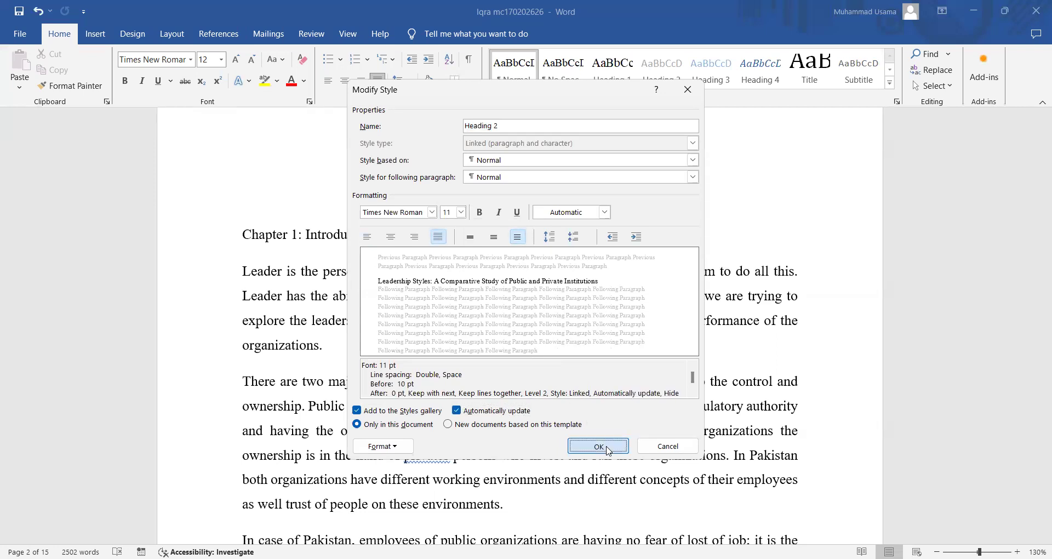
- Change Heading 3 from blue Calibri to Automatic-colour Times New Roman, keeping 12 pt
{"action": "right_click", "coordinate": [722, 75]}
{"action": "left_click", "coordinate": [733, 97]}
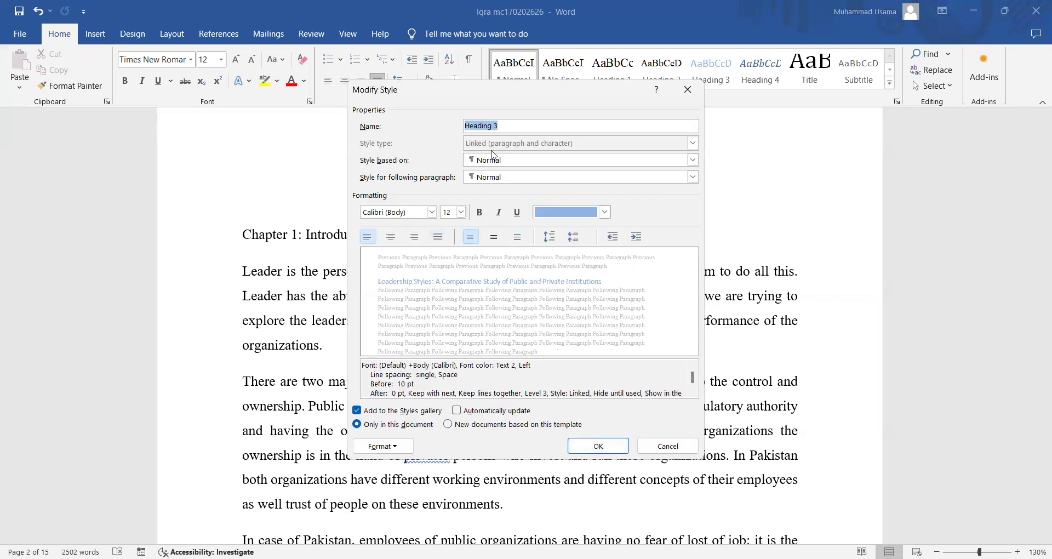
{"action": "left_click", "coordinate": [462, 214]}
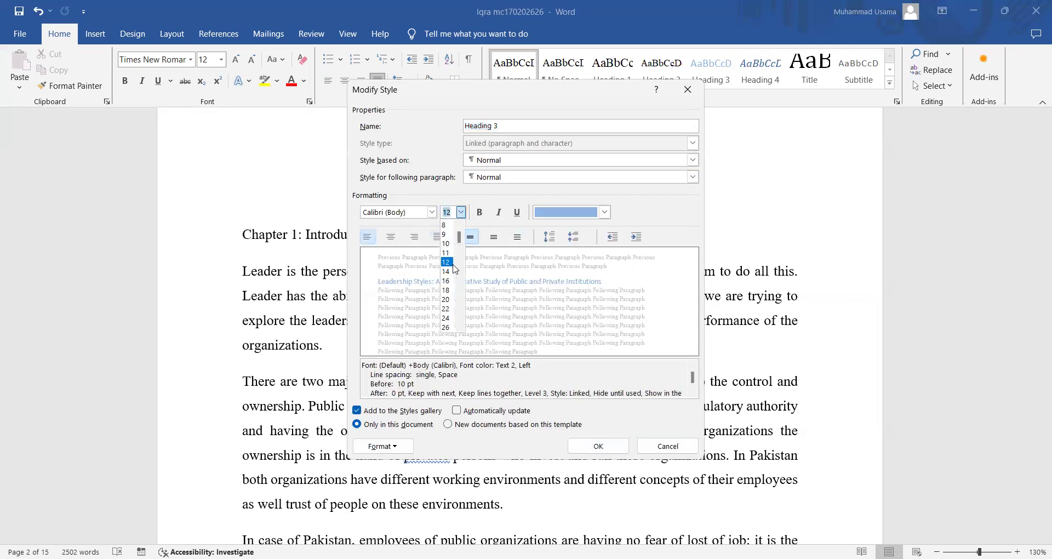
{"action": "left_click", "coordinate": [447, 252]}
{"action": "left_click", "coordinate": [432, 212]}
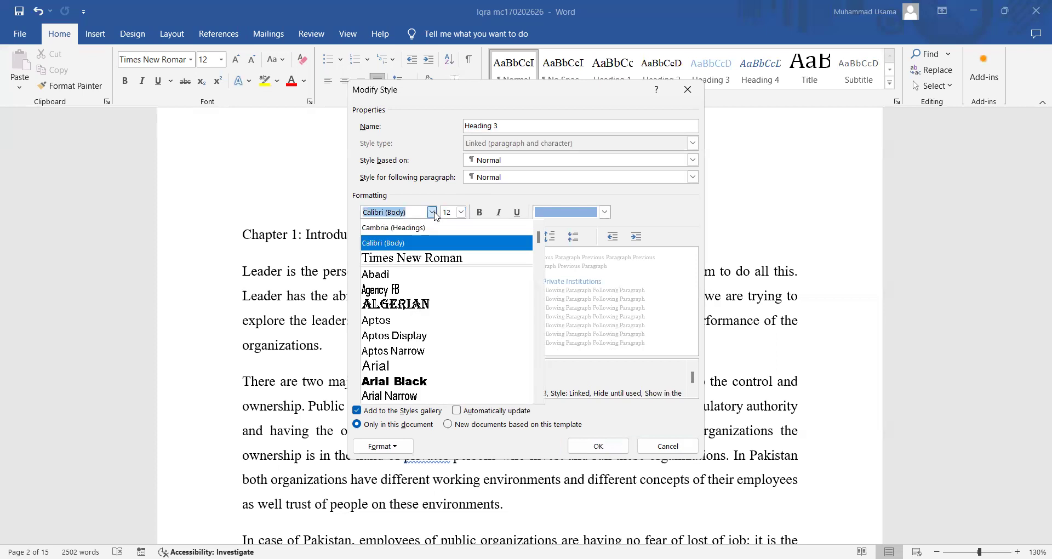
{"action": "left_click", "coordinate": [422, 257]}
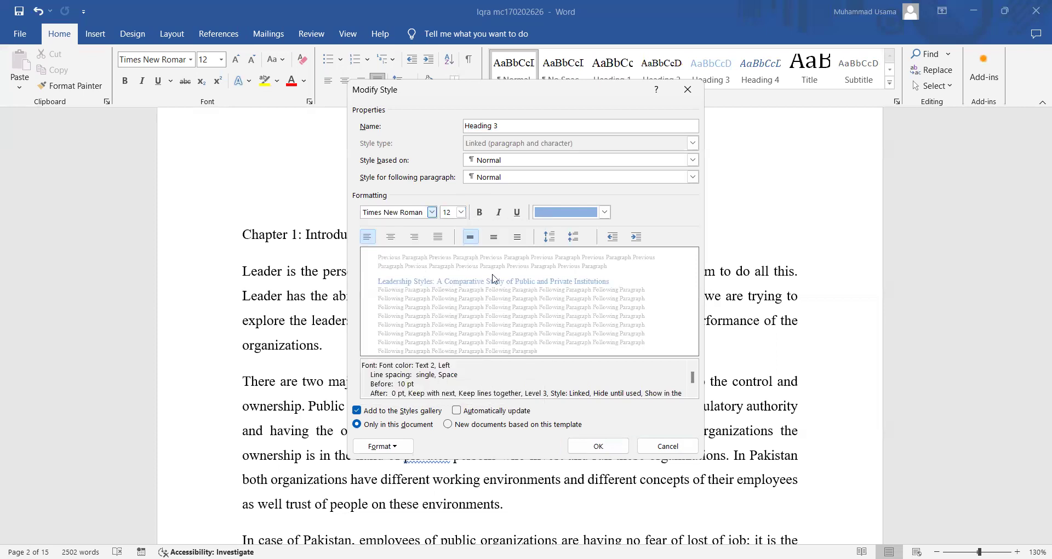
{"action": "left_click", "coordinate": [601, 215]}
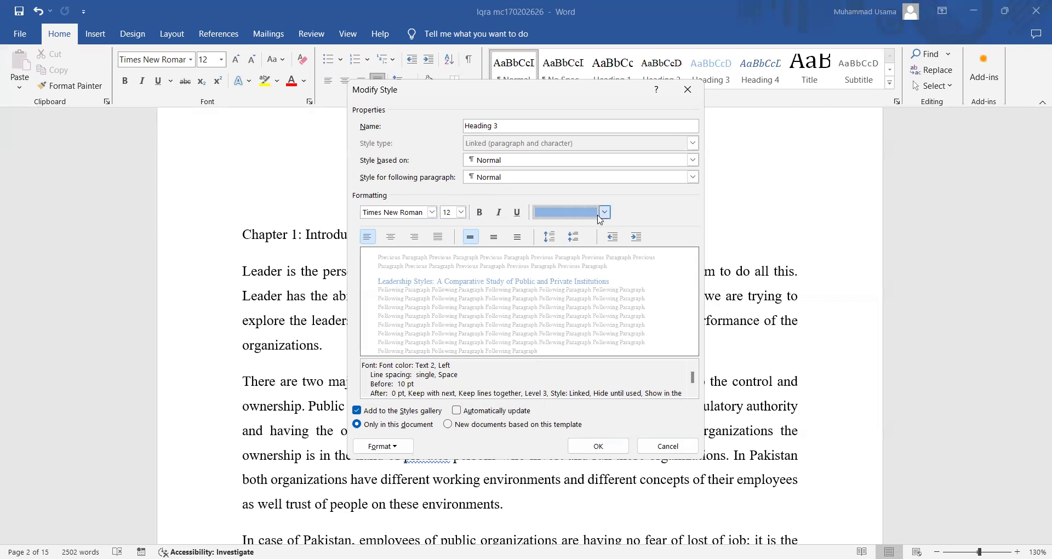
{"action": "left_click", "coordinate": [588, 228]}
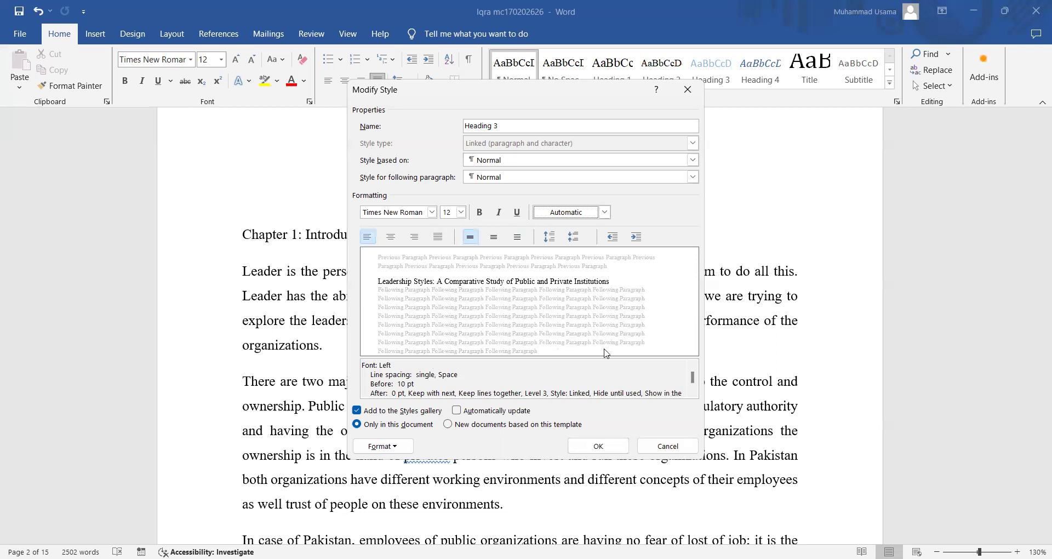
{"action": "left_click", "coordinate": [603, 447]}
- Type the author's name and phone number into the page header
{"action": "scroll", "coordinate": [620, 347], "scroll_direction": "up", "scroll_amount": 4}
{"action": "scroll", "coordinate": [585, 359], "scroll_direction": "down", "scroll_amount": 2}
{"action": "double_click", "coordinate": [582, 287]}
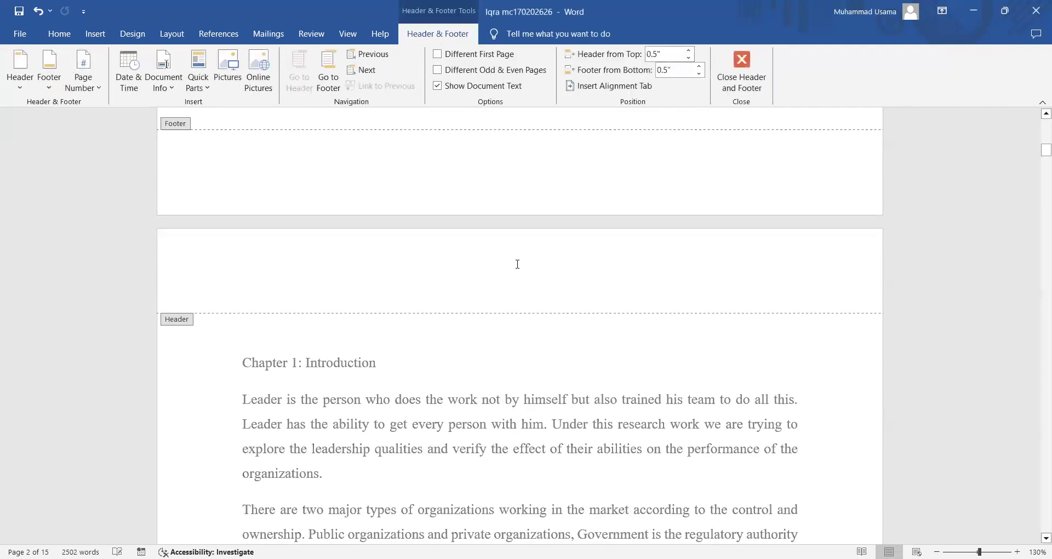
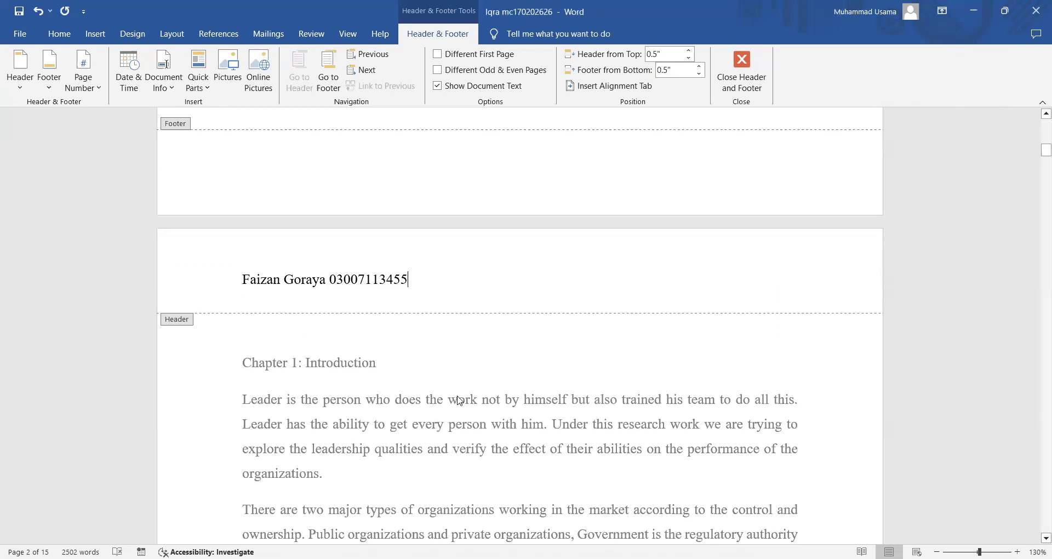
- Make the header line 20 pt, centred and bold, then close the header
{"action": "left_click", "coordinate": [183, 293]}
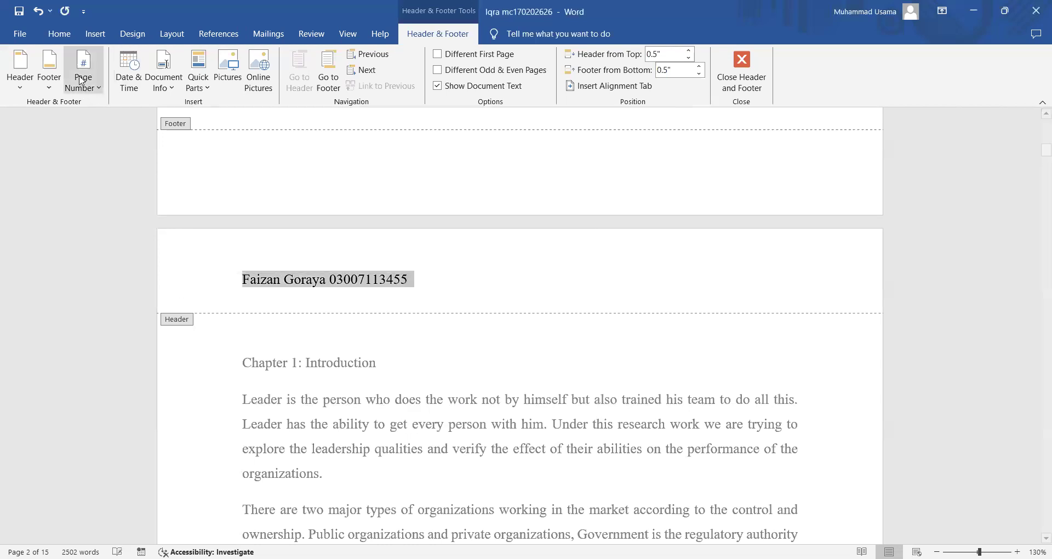
{"action": "left_click", "coordinate": [60, 34]}
{"action": "left_click", "coordinate": [235, 59]}
{"action": "left_click", "coordinate": [236, 59]}
{"action": "left_click", "coordinate": [236, 59]}
{"action": "left_click", "coordinate": [236, 59]}
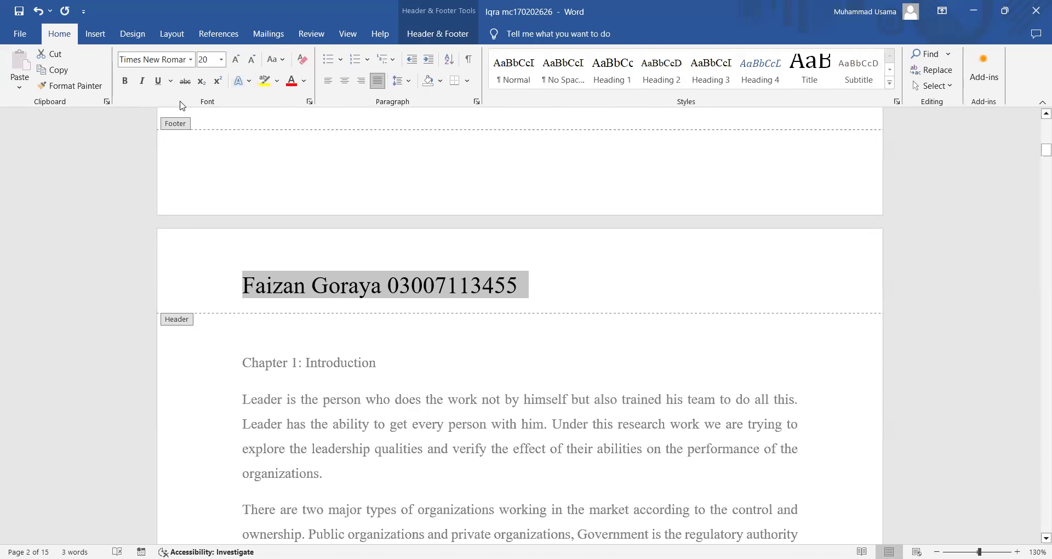
{"action": "left_click", "coordinate": [345, 80]}
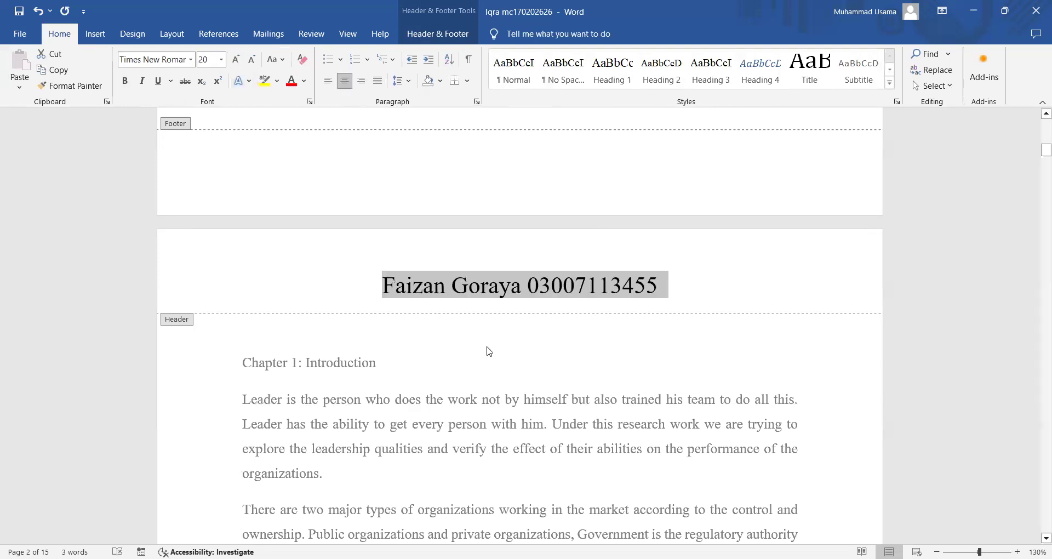
{"action": "left_click", "coordinate": [125, 80]}
{"action": "double_click", "coordinate": [416, 399]}
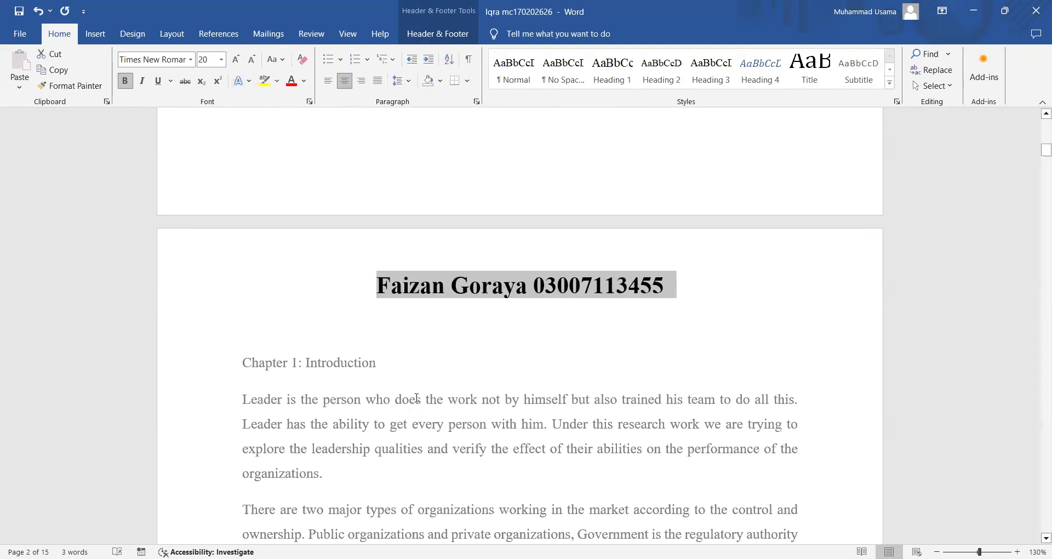
{"action": "scroll", "coordinate": [494, 334], "scroll_direction": "down", "scroll_amount": 10}
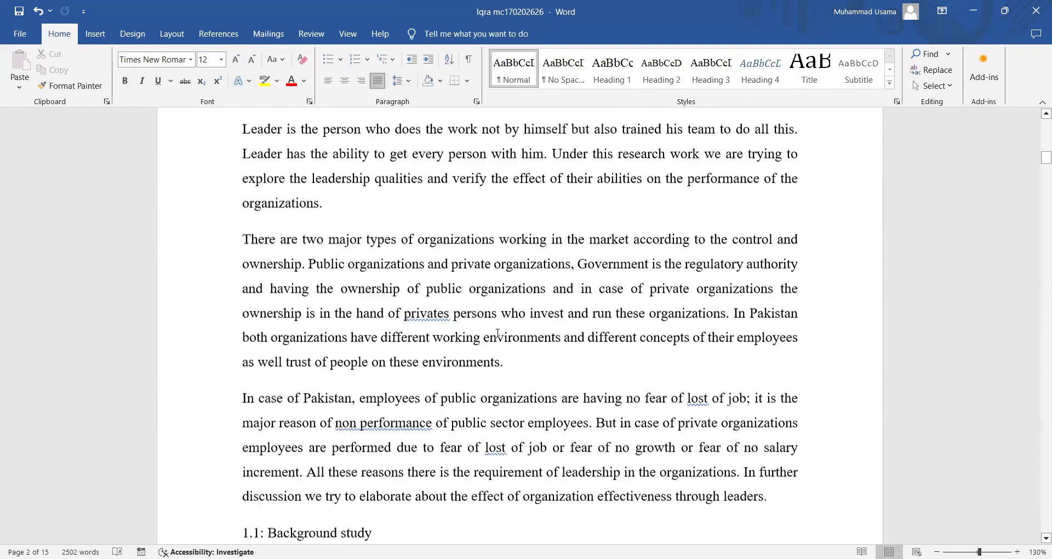
{"action": "scroll", "coordinate": [497, 333], "scroll_direction": "down", "scroll_amount": 1}
{"action": "scroll", "coordinate": [498, 334], "scroll_direction": "up", "scroll_amount": 4}
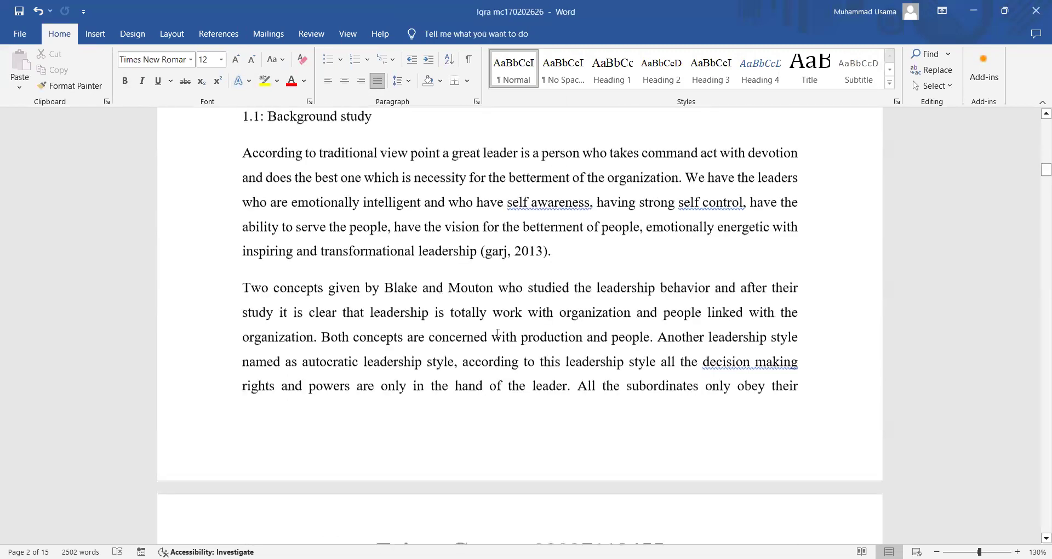
{"action": "scroll", "coordinate": [466, 307], "scroll_direction": "up", "scroll_amount": 10}
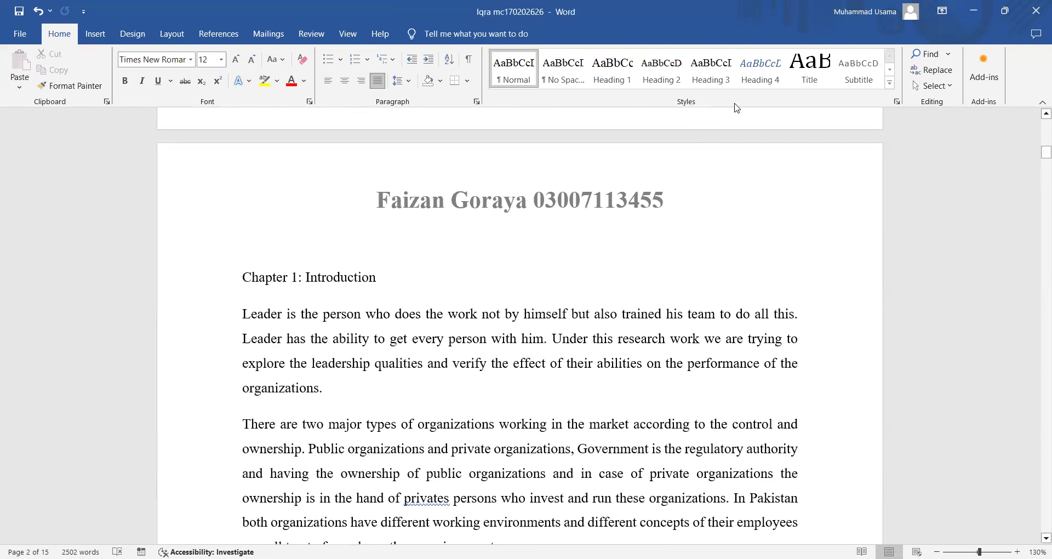
- Set Heading 4 to Automatic colour, double spacing, Times New Roman, and automatic updating
{"action": "right_click", "coordinate": [757, 82]}
{"action": "left_click", "coordinate": [775, 106]}
{"action": "left_click", "coordinate": [574, 215]}
{"action": "left_click", "coordinate": [570, 225]}
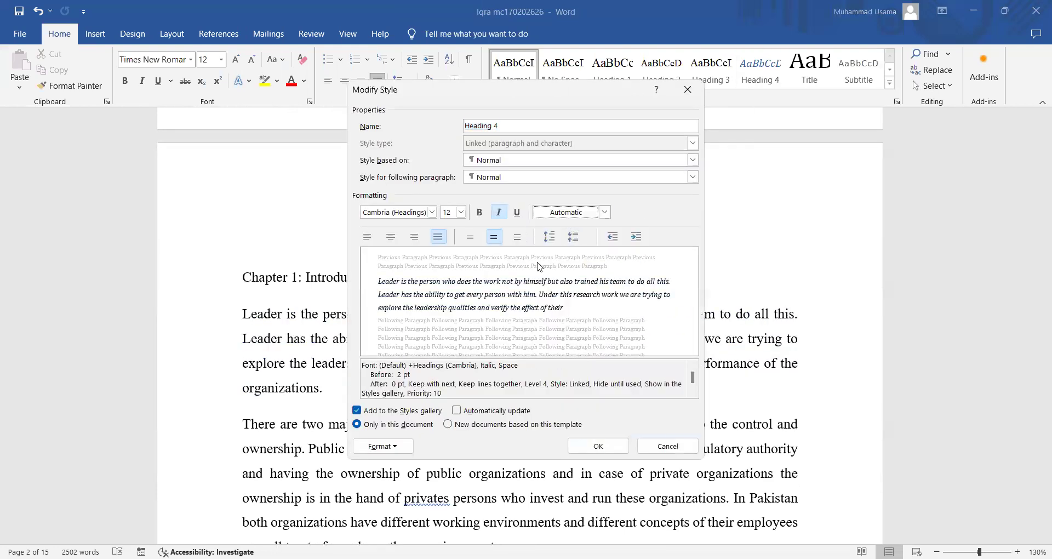
{"action": "left_click", "coordinate": [517, 236]}
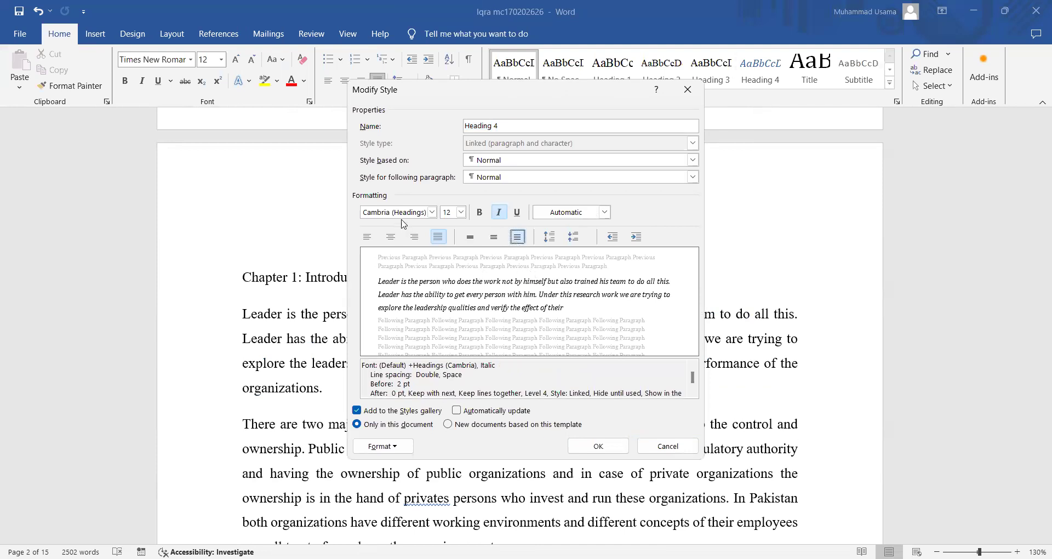
{"action": "left_click", "coordinate": [432, 212]}
{"action": "left_click", "coordinate": [426, 259]}
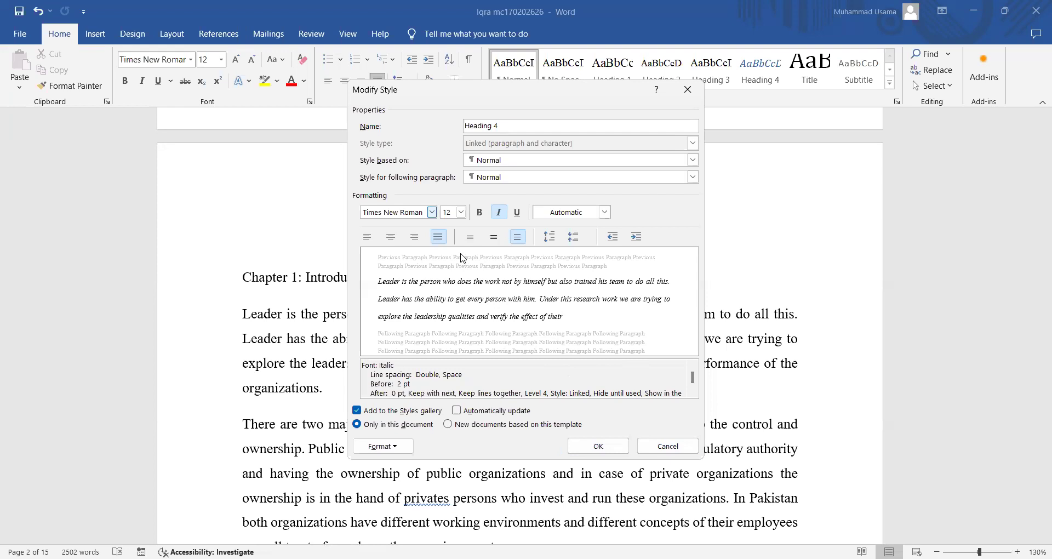
{"action": "left_click", "coordinate": [457, 410]}
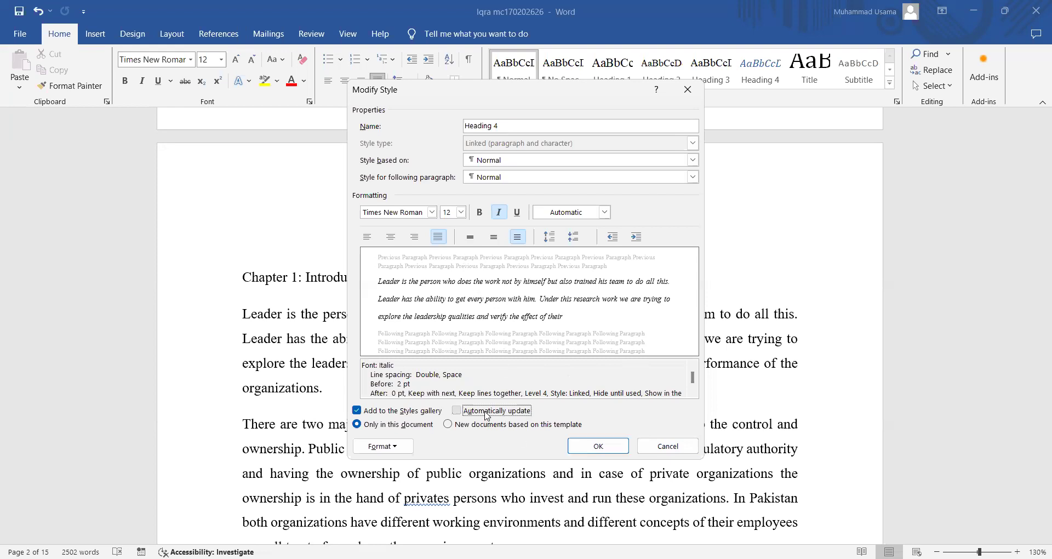
{"action": "left_click", "coordinate": [600, 446]}
- Apply Heading 4 to the first body paragraph and recheck its style settings
{"action": "right_click", "coordinate": [766, 68]}
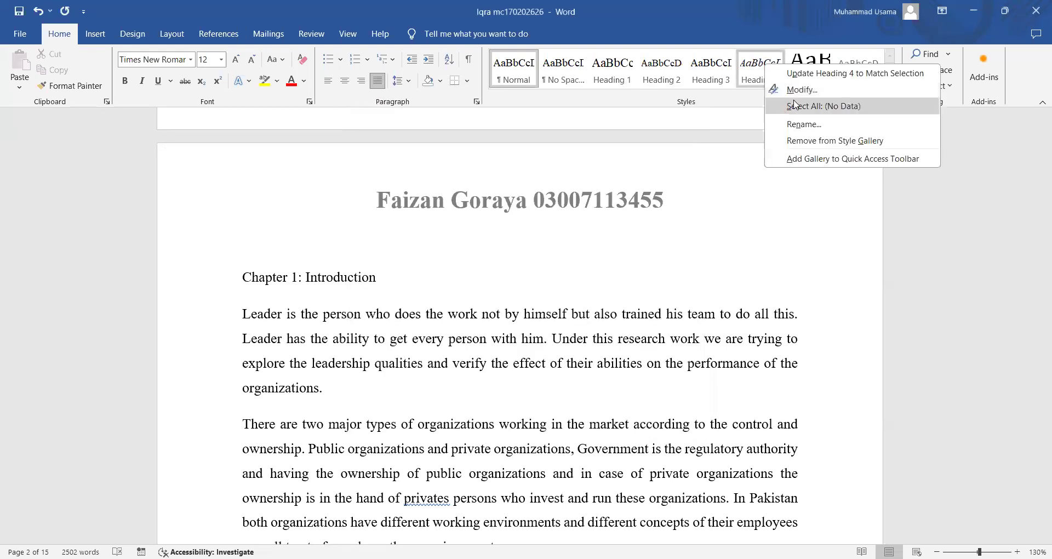
{"action": "key", "text": "Escape"}
{"action": "left_click", "coordinate": [771, 83]}
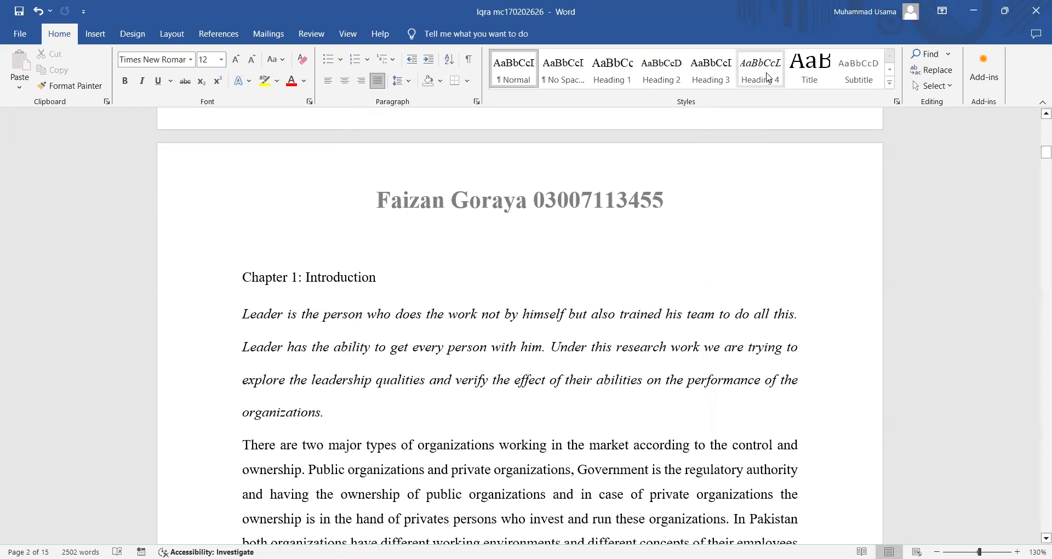
{"action": "right_click", "coordinate": [768, 74]}
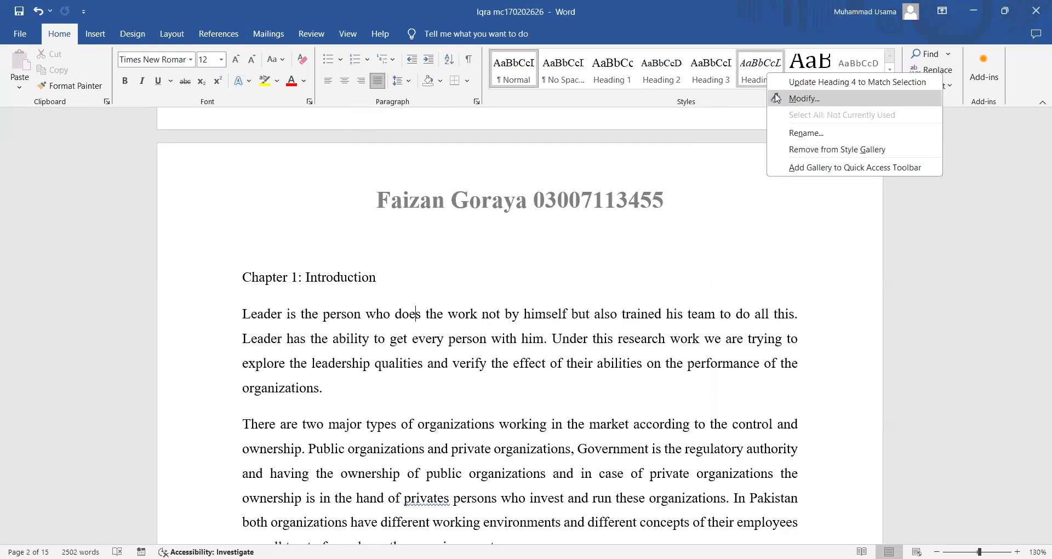
{"action": "left_click", "coordinate": [776, 98]}
{"action": "left_click", "coordinate": [611, 449]}
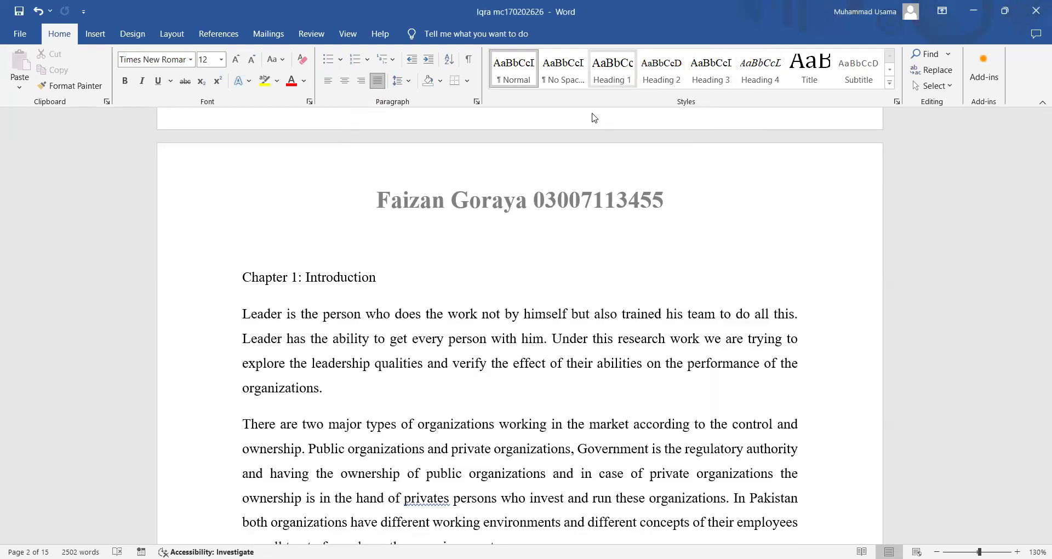
- Make Chapter 1: Introduction a Heading 1 and turn on bold in the Heading 1 style
{"action": "left_click", "coordinate": [184, 287]}
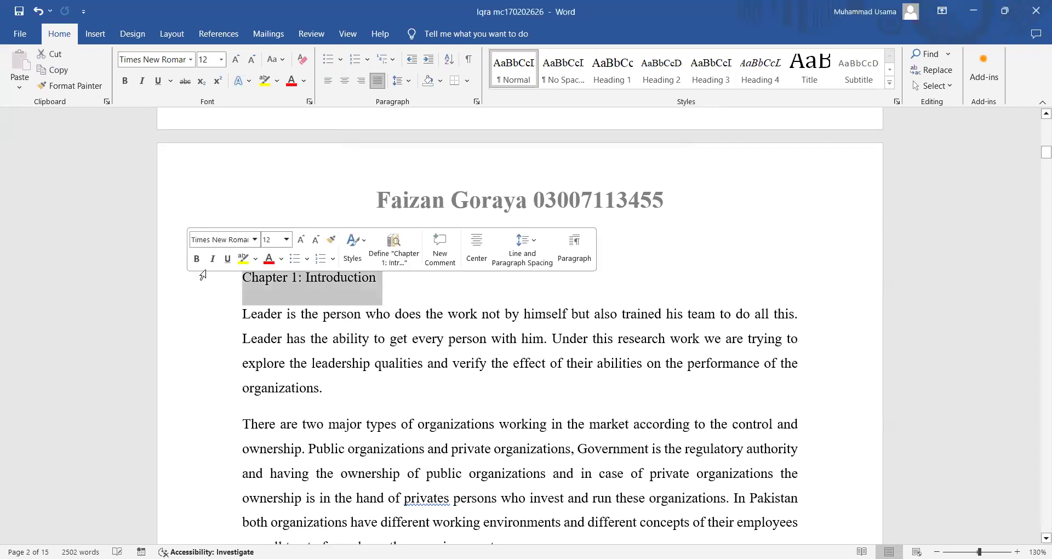
{"action": "left_click", "coordinate": [612, 70]}
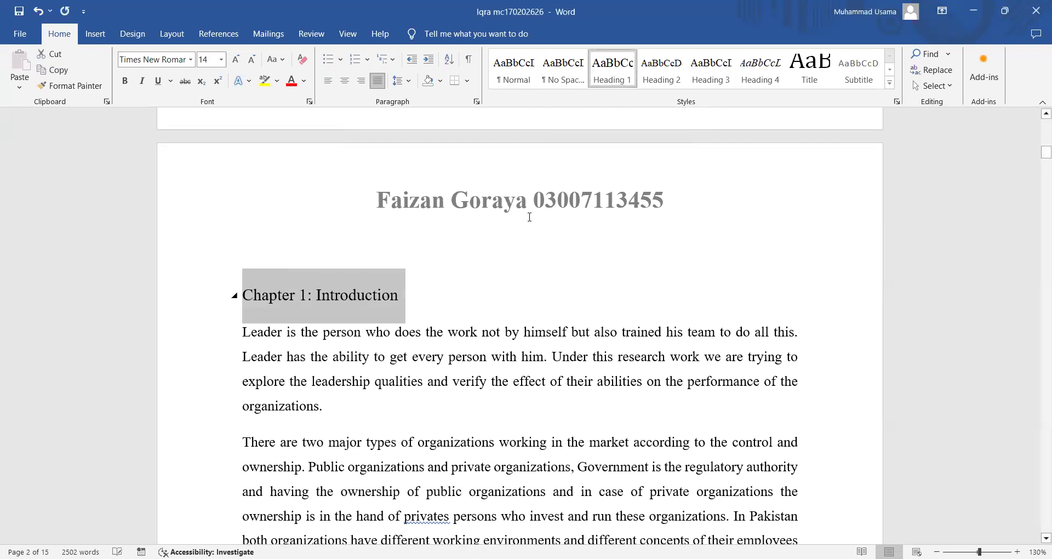
{"action": "right_click", "coordinate": [617, 78]}
{"action": "left_click", "coordinate": [637, 103]}
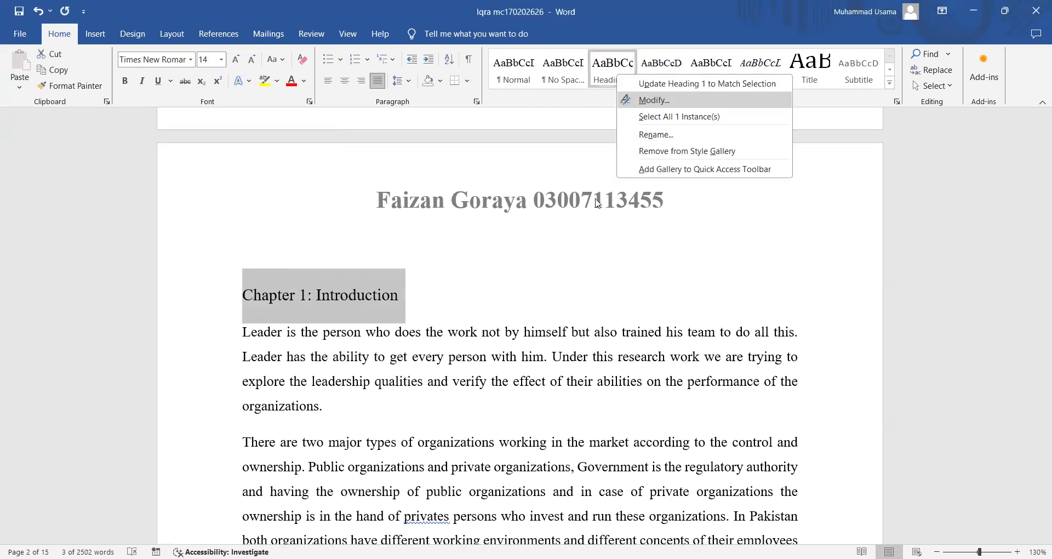
{"action": "left_click", "coordinate": [480, 213]}
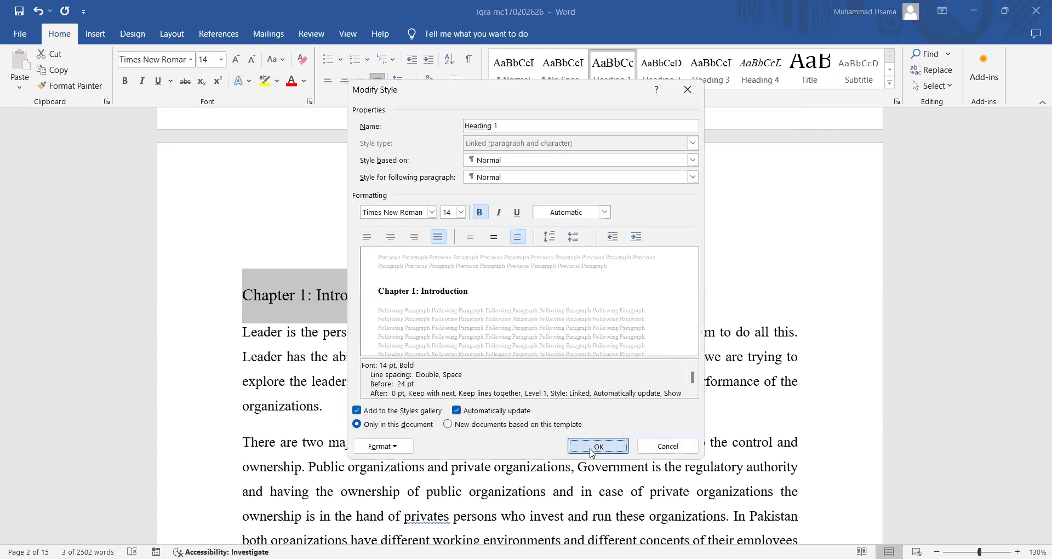
{"action": "left_click", "coordinate": [598, 446]}
- Review the Heading 2 style unchanged and make the Heading 3 style bold
{"action": "right_click", "coordinate": [656, 74]}
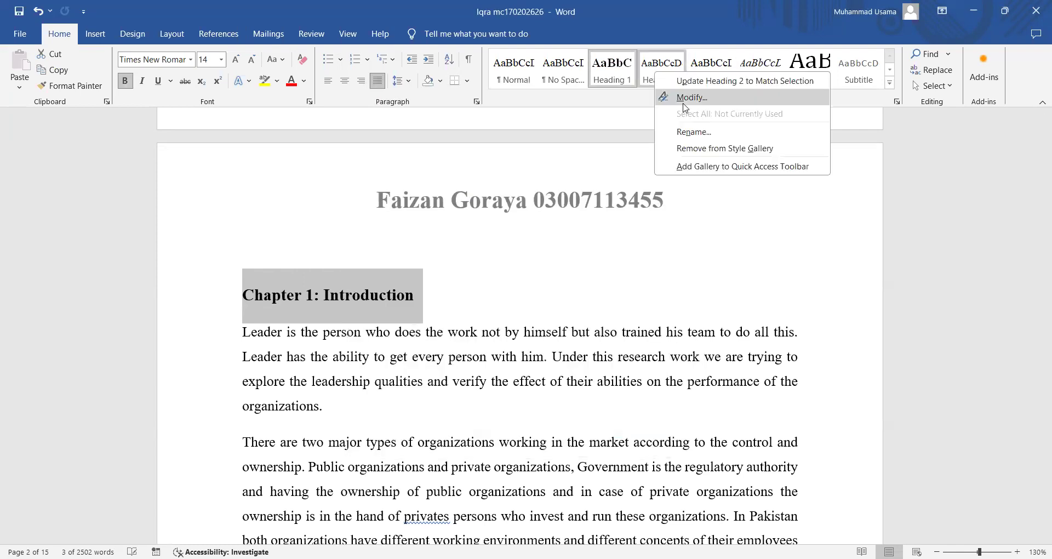
{"action": "left_click", "coordinate": [691, 97]}
{"action": "left_click", "coordinate": [598, 446]}
{"action": "right_click", "coordinate": [707, 70]}
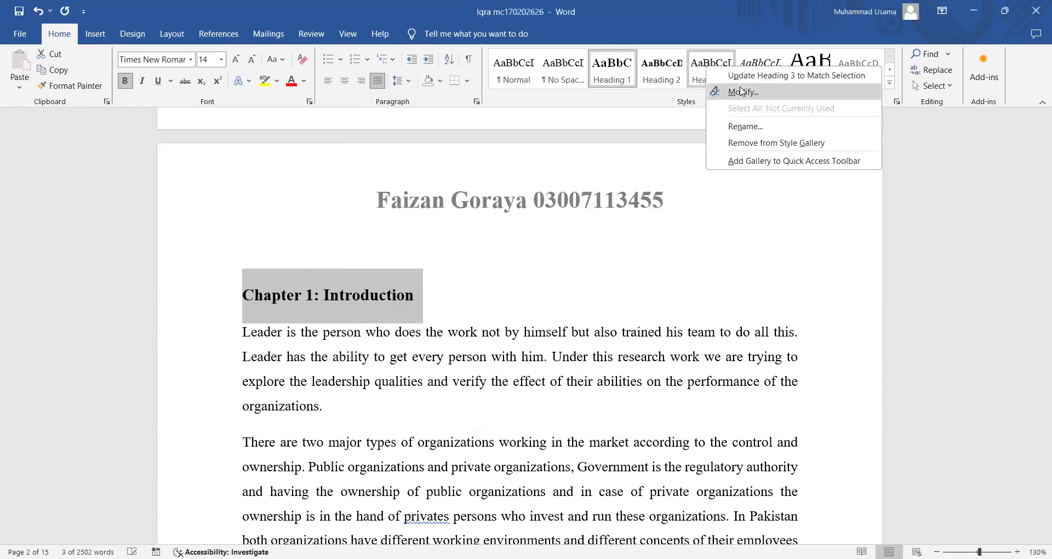
{"action": "left_click", "coordinate": [740, 92]}
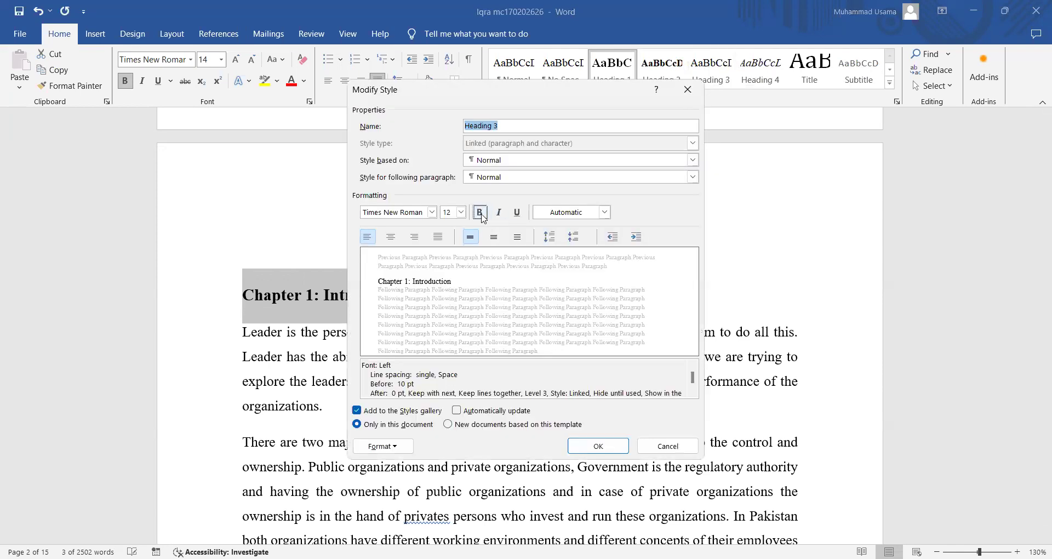
{"action": "left_click", "coordinate": [480, 212]}
{"action": "key", "text": "Return"}
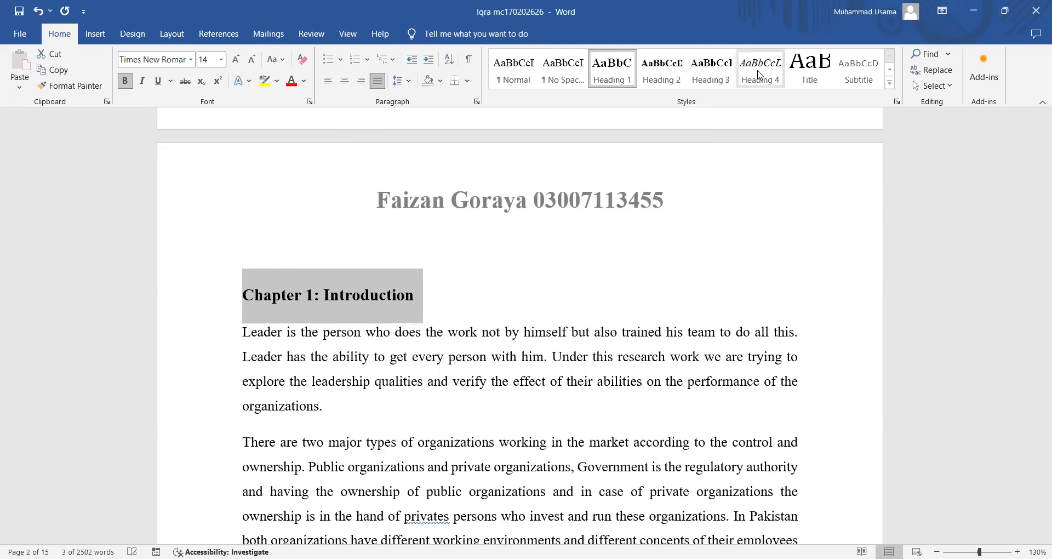
- Turn off italic in the Heading 4 style so it is bold only
{"action": "right_click", "coordinate": [759, 74]}
{"action": "left_click", "coordinate": [765, 98]}
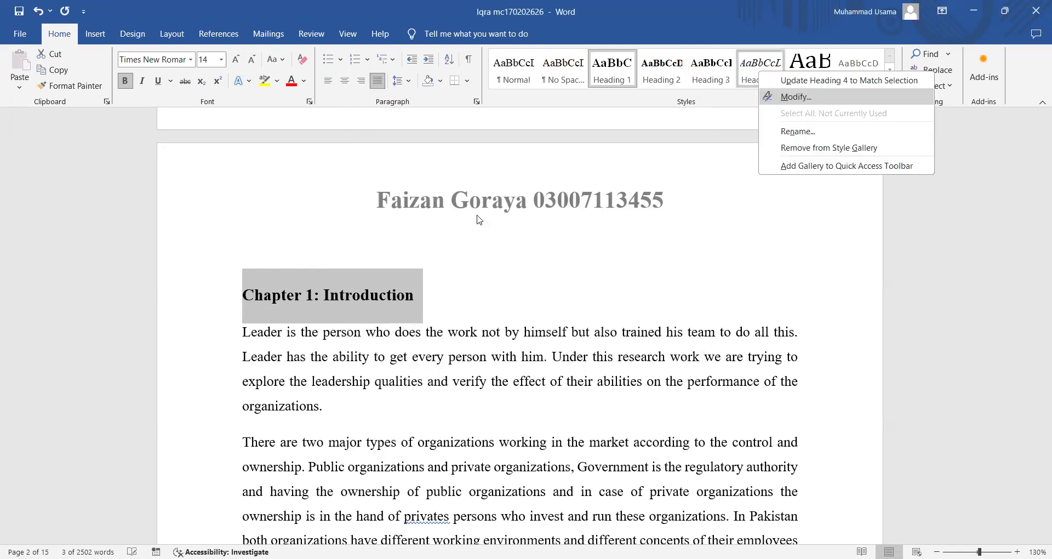
{"action": "left_click", "coordinate": [499, 212]}
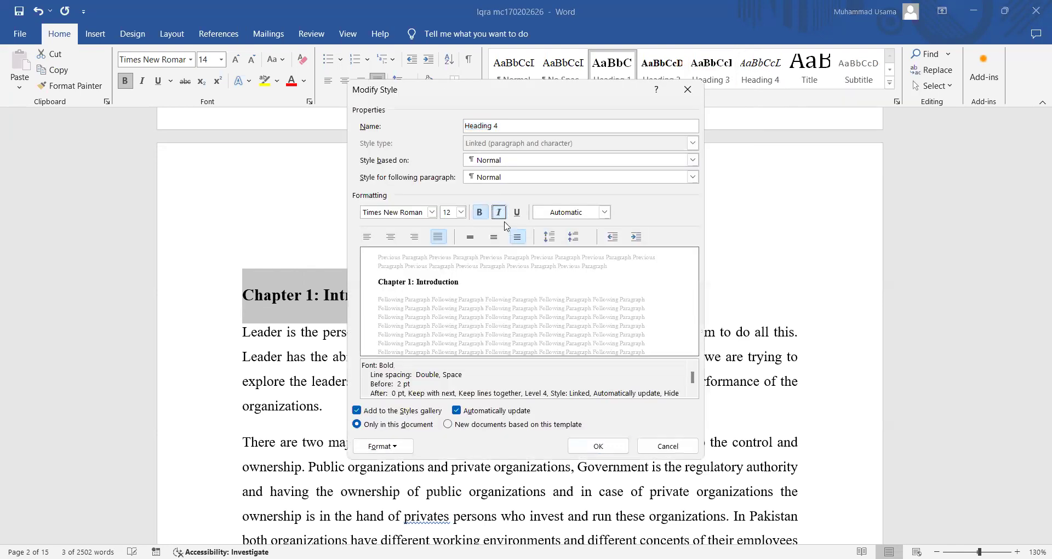
{"action": "left_click", "coordinate": [598, 446]}
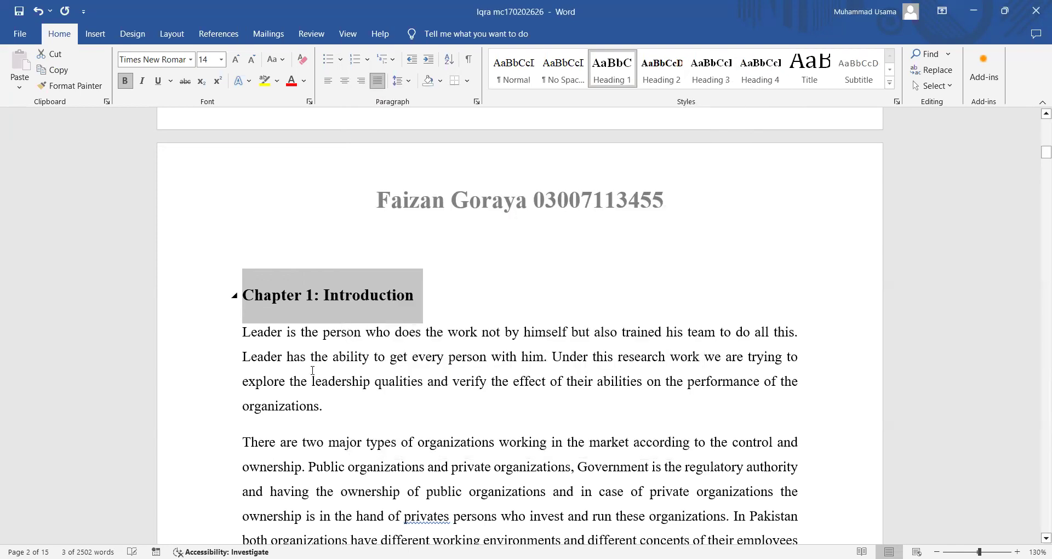
{"action": "scroll", "coordinate": [312, 371], "scroll_direction": "down", "scroll_amount": 8}
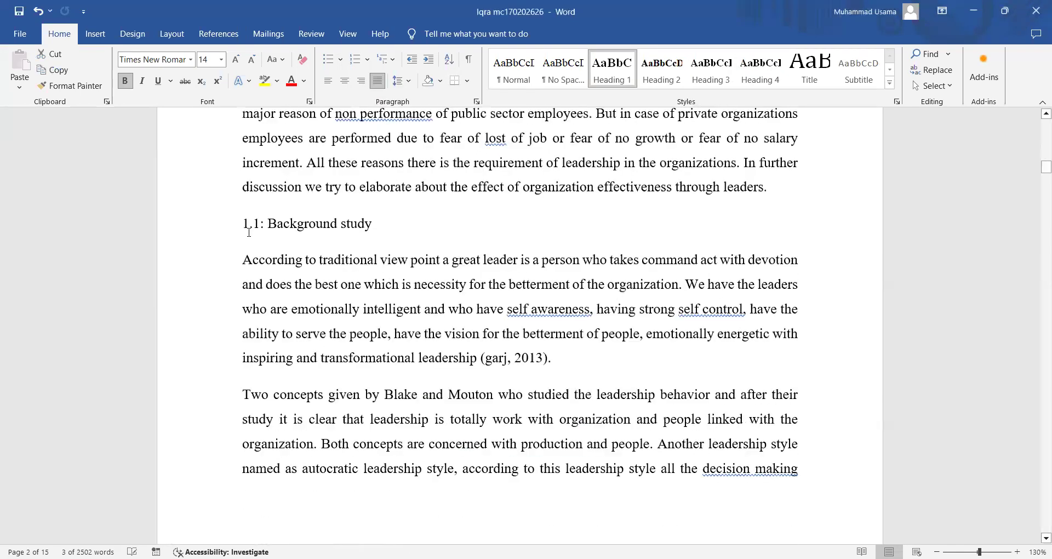
- Apply Heading 2 to 1.1: Background study, 1.2: Objectives and 1.3: Significance
{"action": "left_click", "coordinate": [211, 225]}
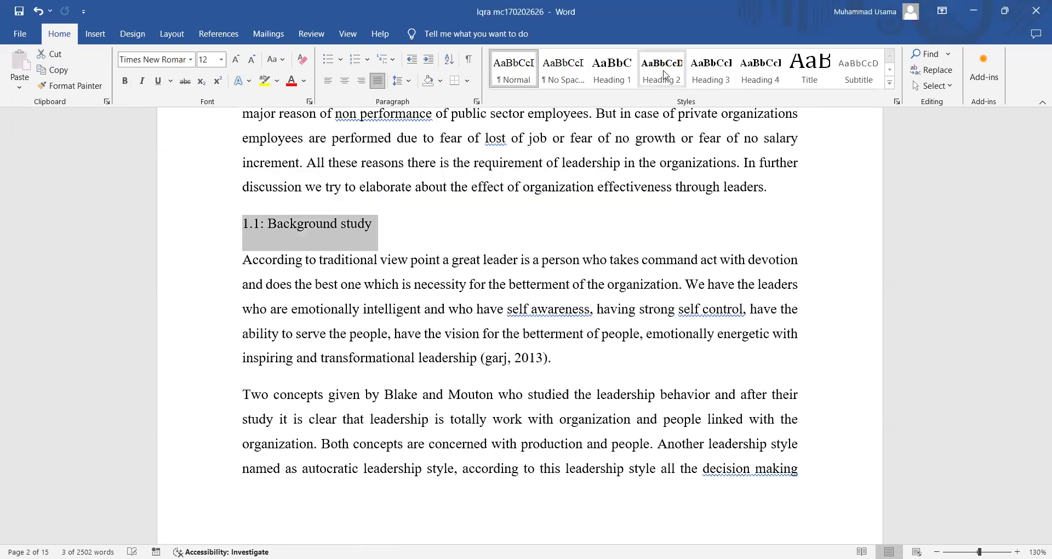
{"action": "left_click", "coordinate": [665, 76]}
{"action": "scroll", "coordinate": [339, 274], "scroll_direction": "down", "scroll_amount": 8}
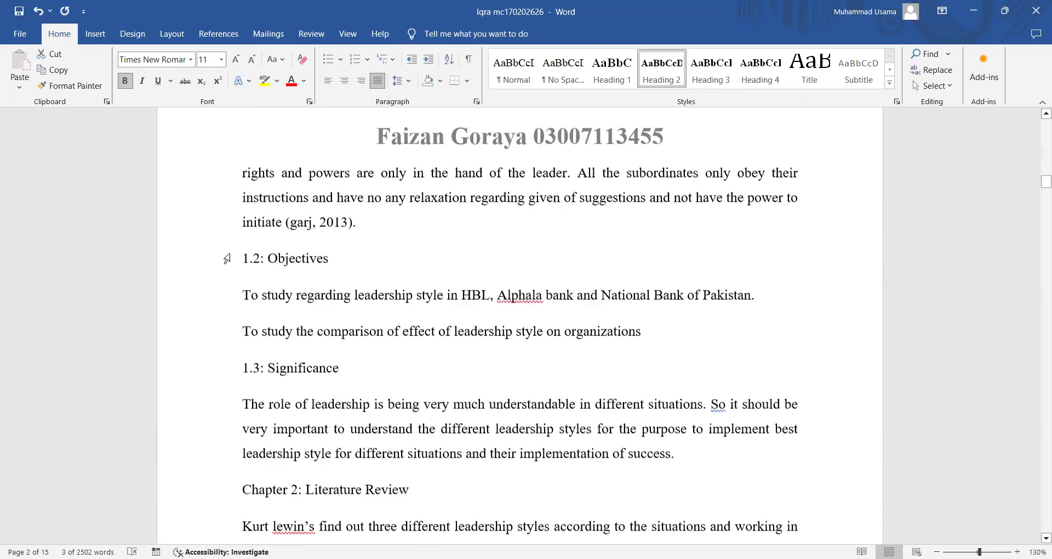
{"action": "left_click", "coordinate": [227, 258]}
{"action": "key", "text": "ctrl+y"}
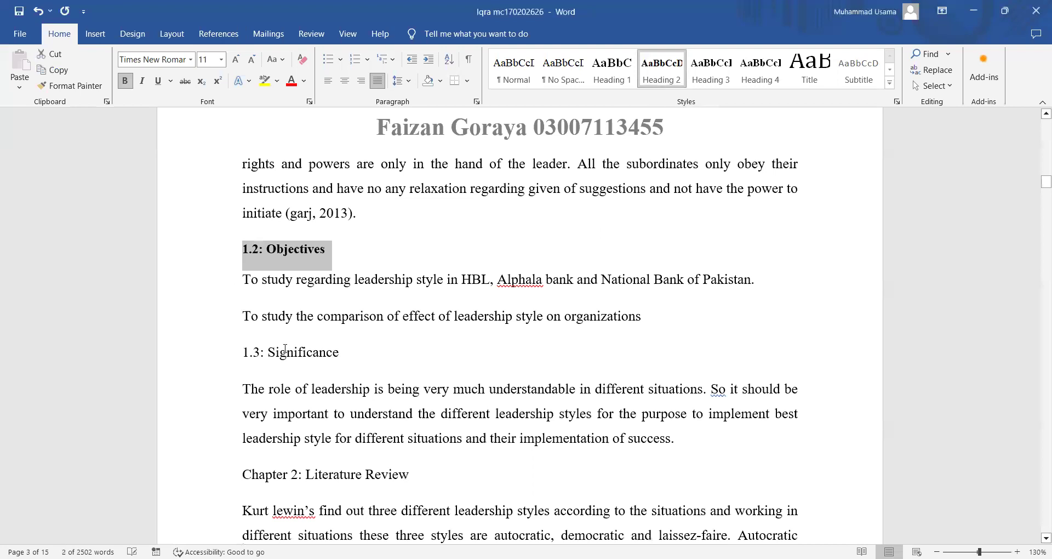
{"action": "left_click", "coordinate": [226, 357]}
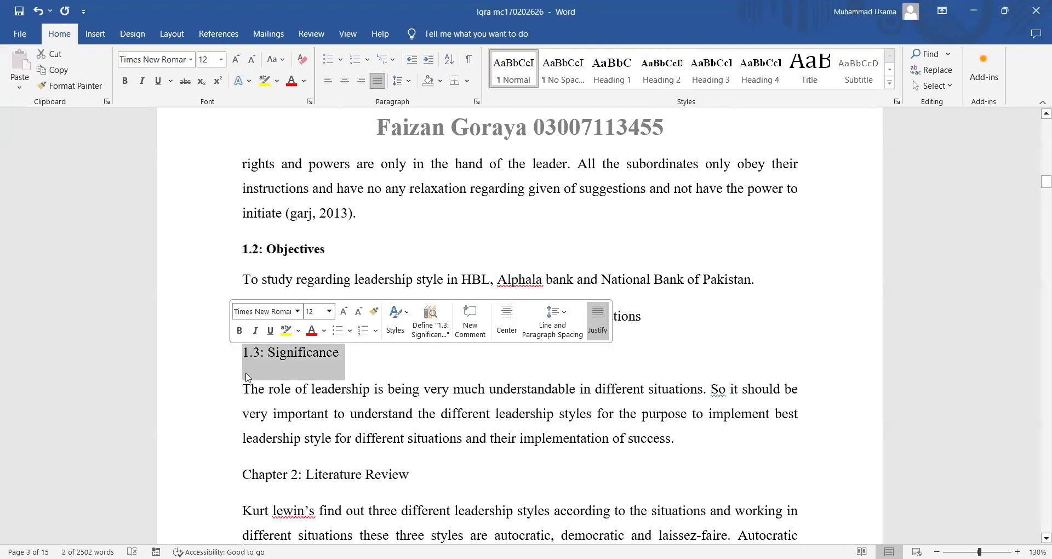
{"action": "left_click", "coordinate": [676, 72]}
{"action": "scroll", "coordinate": [460, 255], "scroll_direction": "down", "scroll_amount": 4}
- Make Chapter 2: Literature Review a Heading 1 starting on a new page
{"action": "left_click", "coordinate": [219, 265]}
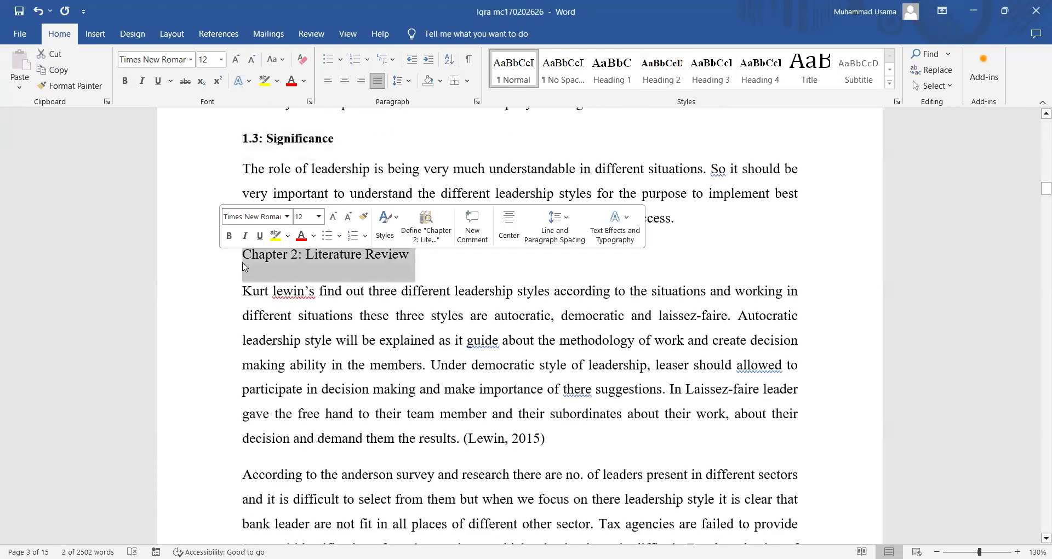
{"action": "left_click", "coordinate": [619, 69]}
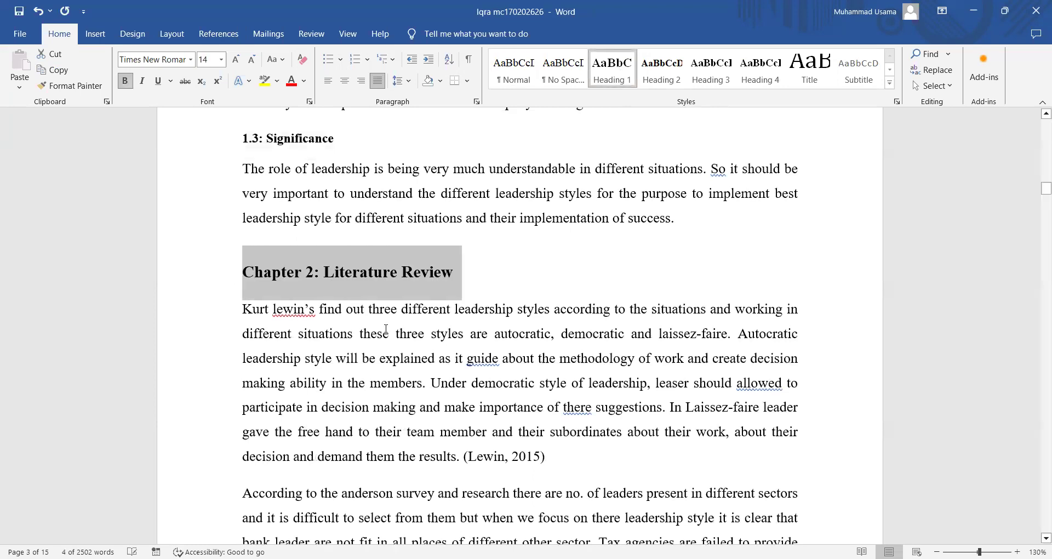
{"action": "scroll", "coordinate": [385, 329], "scroll_direction": "down", "scroll_amount": 10}
{"action": "scroll", "coordinate": [385, 329], "scroll_direction": "down", "scroll_amount": 1}
{"action": "scroll", "coordinate": [385, 329], "scroll_direction": "up", "scroll_amount": 10}
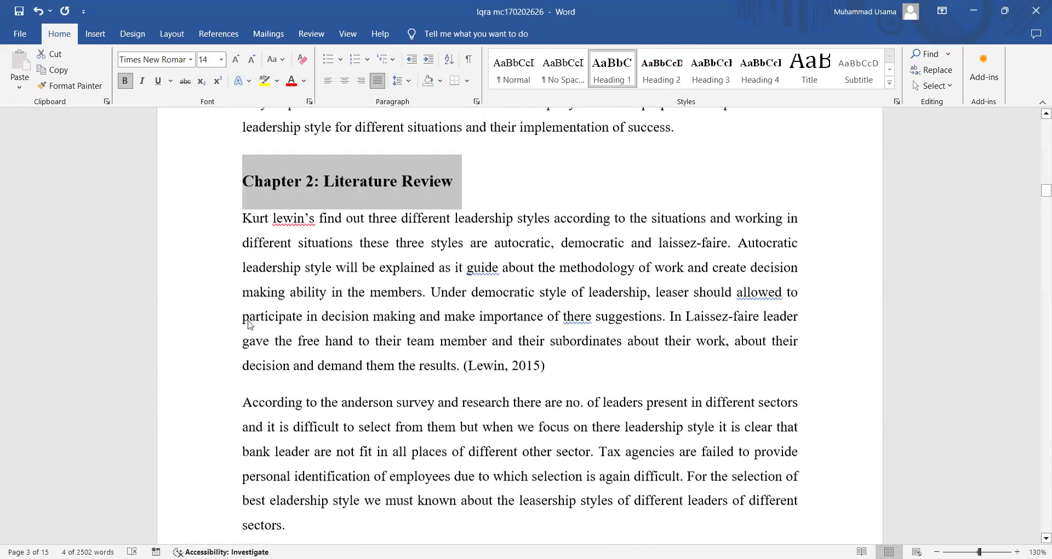
{"action": "scroll", "coordinate": [250, 325], "scroll_direction": "up", "scroll_amount": 2}
{"action": "left_click", "coordinate": [243, 322]}
{"action": "key", "text": "ctrl+Return"}
{"action": "scroll", "coordinate": [365, 384], "scroll_direction": "down", "scroll_amount": 10}
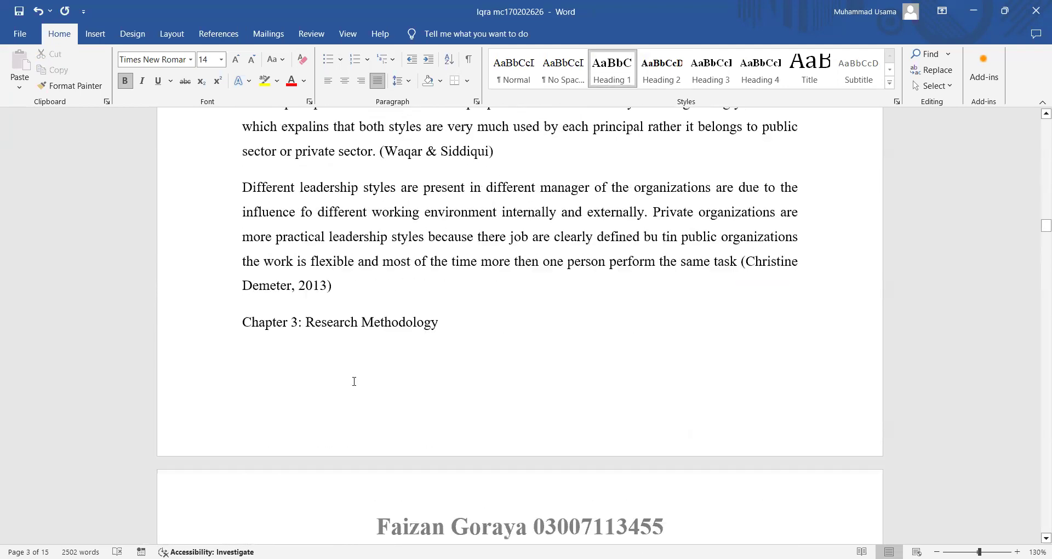
- Insert a page break so Chapter 3 starts on a new page
{"action": "left_click", "coordinate": [251, 326]}
{"action": "key", "text": "ctrl+Return"}
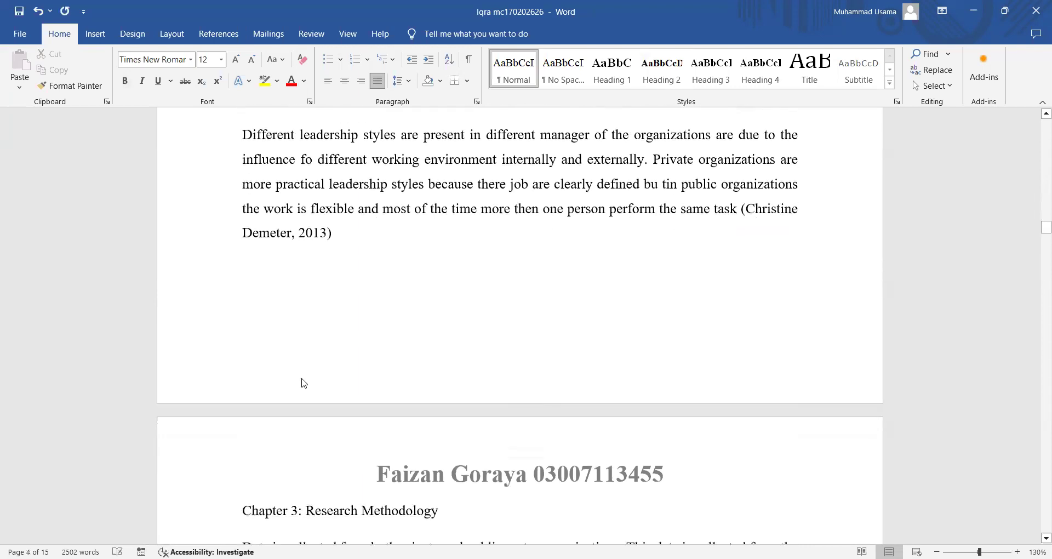
{"action": "scroll", "coordinate": [302, 380], "scroll_direction": "down", "scroll_amount": 5}
{"action": "scroll", "coordinate": [253, 298], "scroll_direction": "up", "scroll_amount": 1}
{"action": "scroll", "coordinate": [252, 298], "scroll_direction": "up", "scroll_amount": 12}
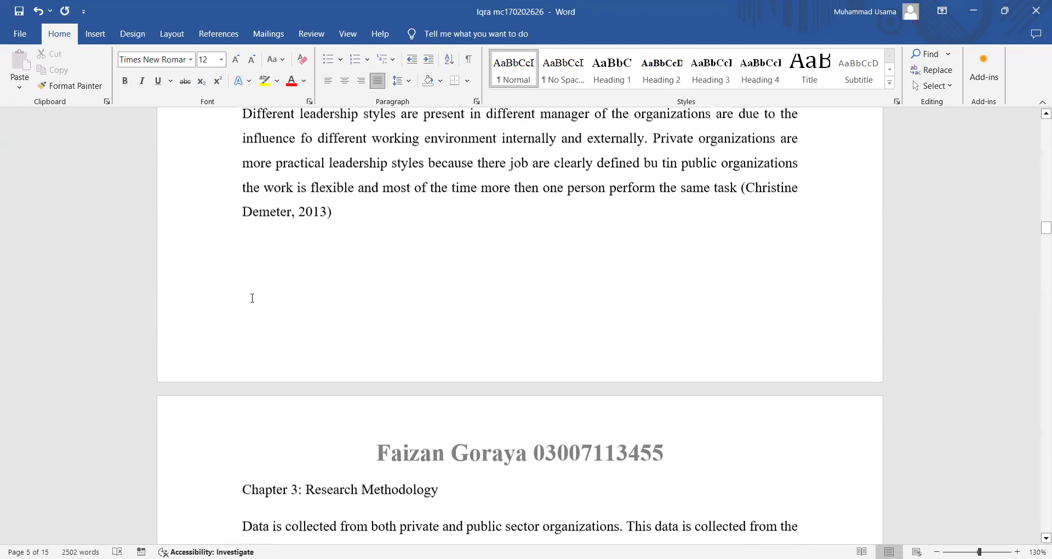
{"action": "scroll", "coordinate": [251, 297], "scroll_direction": "up", "scroll_amount": 2}
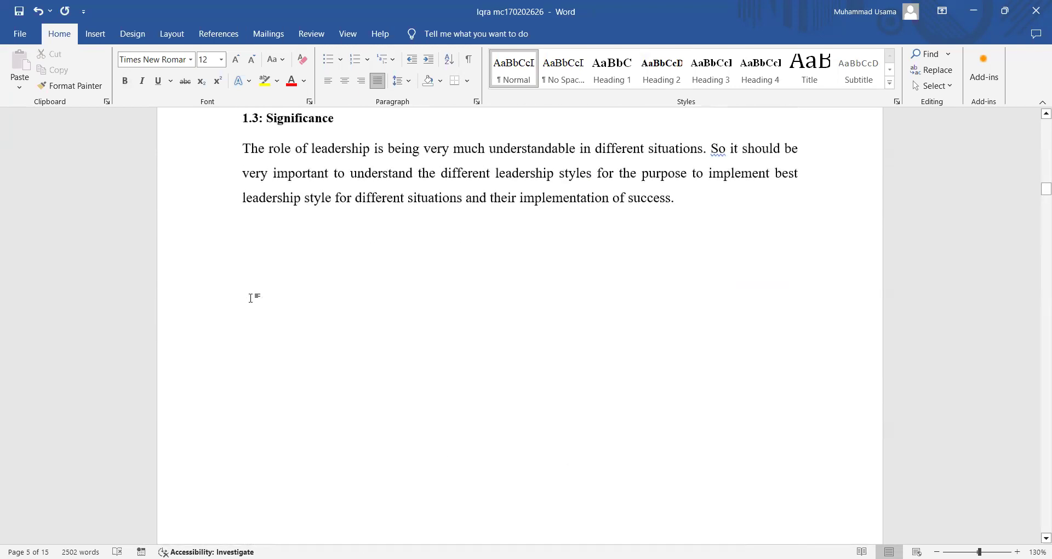
- Add a page break after the Significance section and remove the blank line above Chapter 2
{"action": "left_click", "coordinate": [268, 268]}
{"action": "key", "text": "Return"}
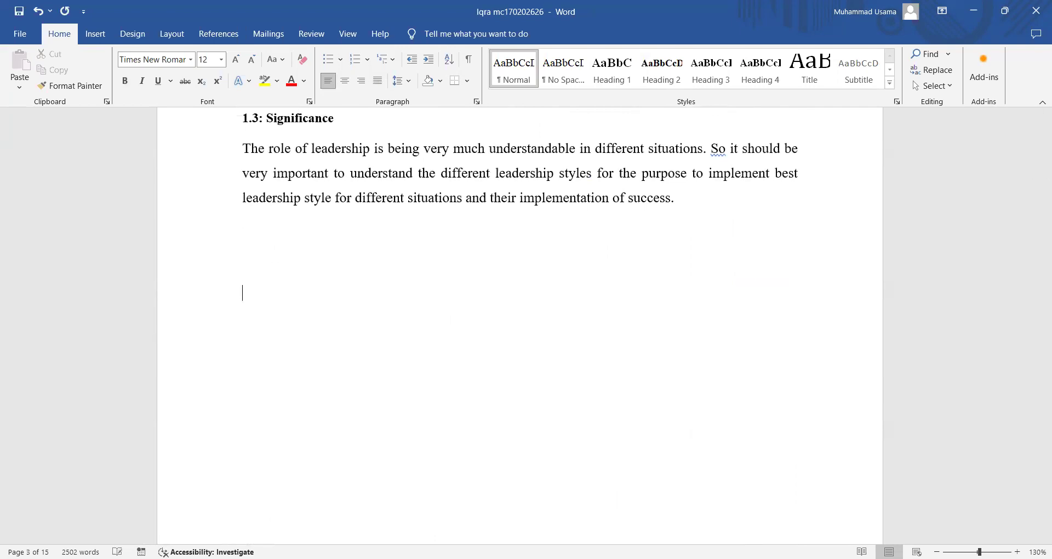
{"action": "scroll", "coordinate": [279, 241], "scroll_direction": "down", "scroll_amount": 8}
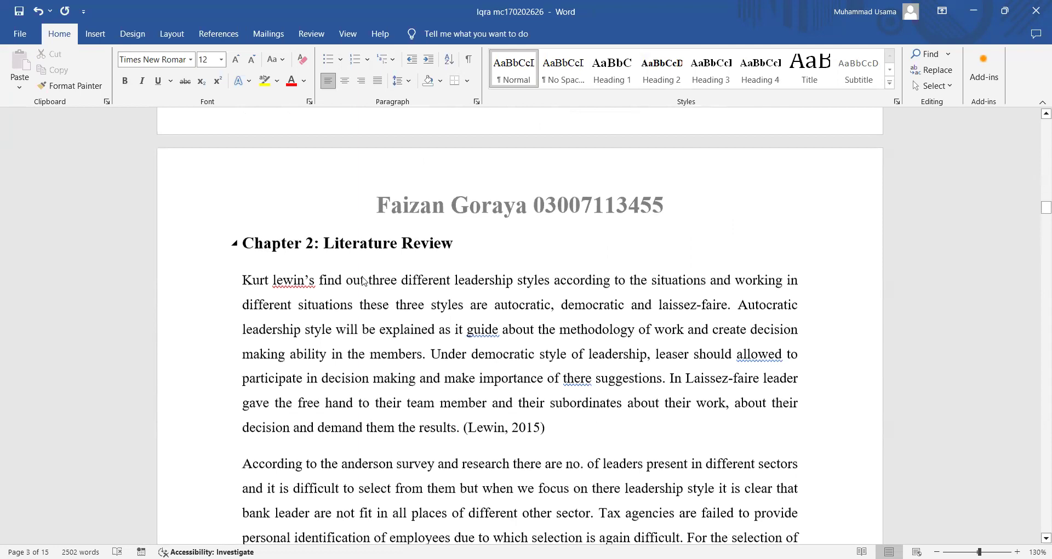
{"action": "scroll", "coordinate": [364, 274], "scroll_direction": "up", "scroll_amount": 5}
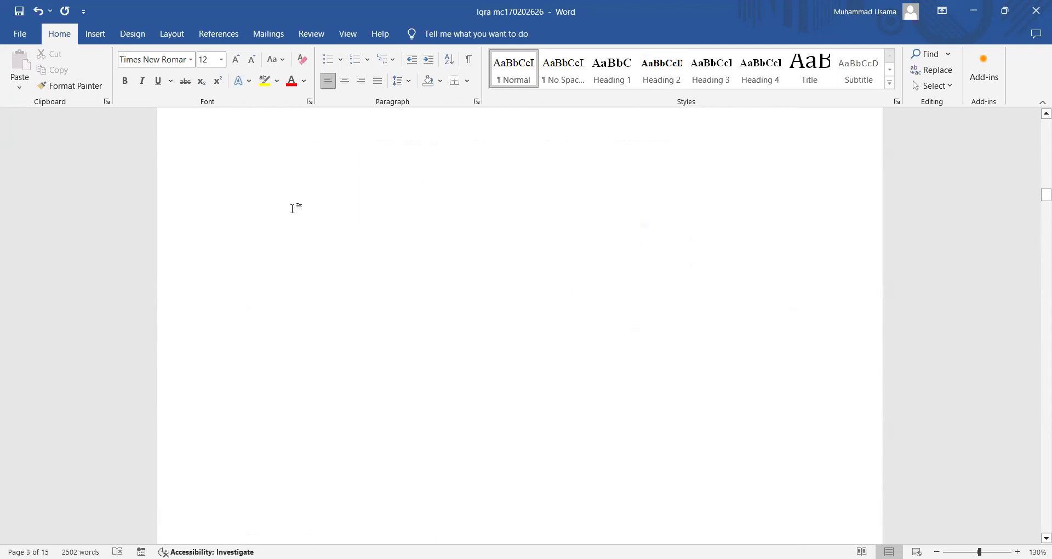
{"action": "key", "text": "ctrl+Return"}
{"action": "scroll", "coordinate": [326, 315], "scroll_direction": "down", "scroll_amount": 5}
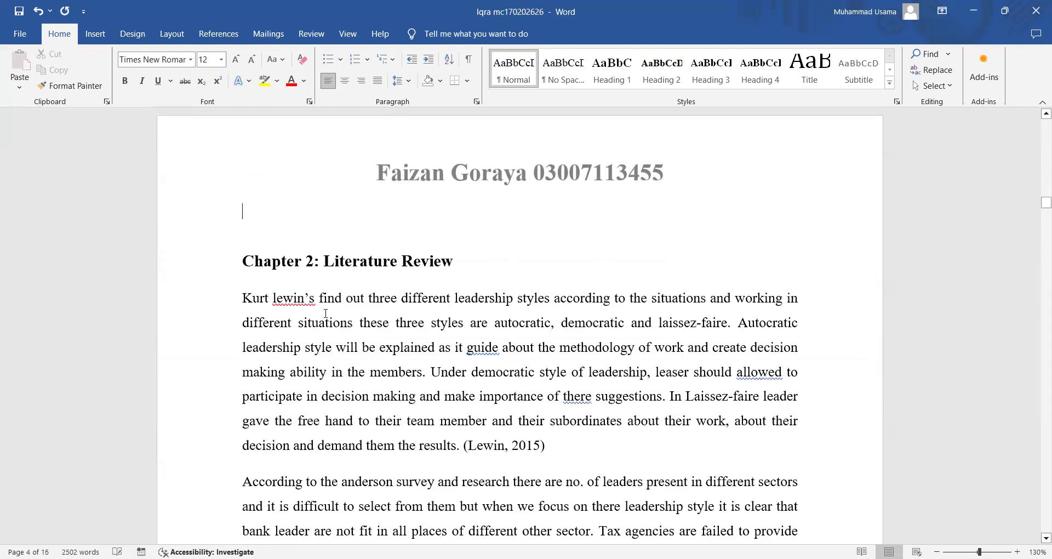
{"action": "key", "text": "Delete"}
{"action": "scroll", "coordinate": [325, 313], "scroll_direction": "down", "scroll_amount": 12}
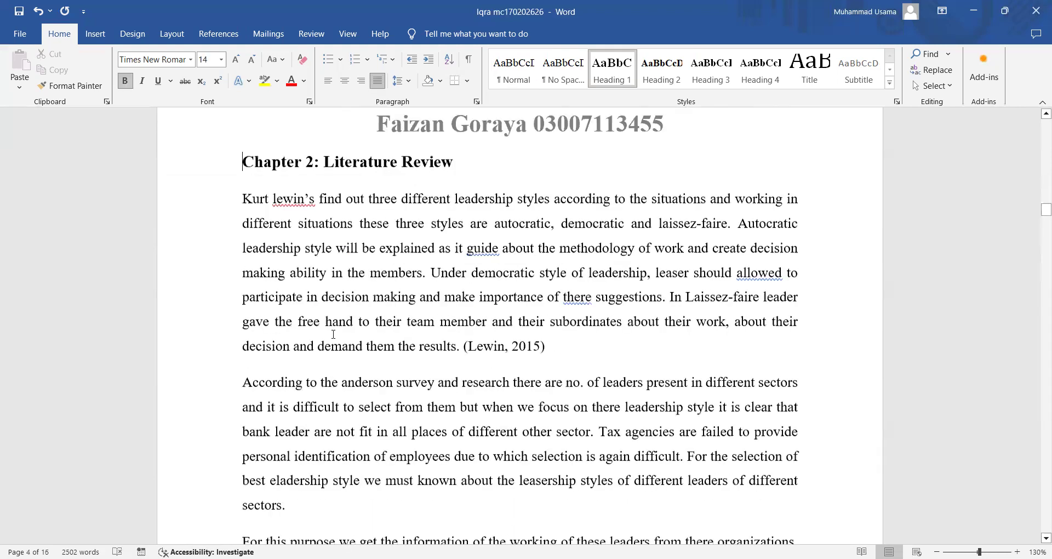
- Apply Heading 1 to Chapter 3: Research Methodology and Heading 2 to sections 3.1–3.4
{"action": "left_click", "coordinate": [197, 143]}
{"action": "left_click", "coordinate": [610, 65]}
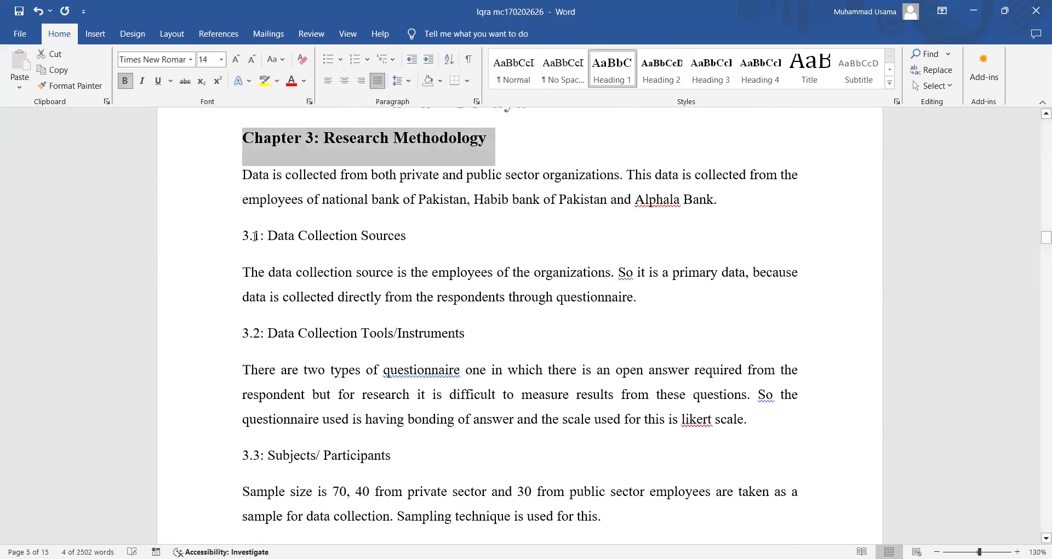
{"action": "left_click", "coordinate": [207, 246]}
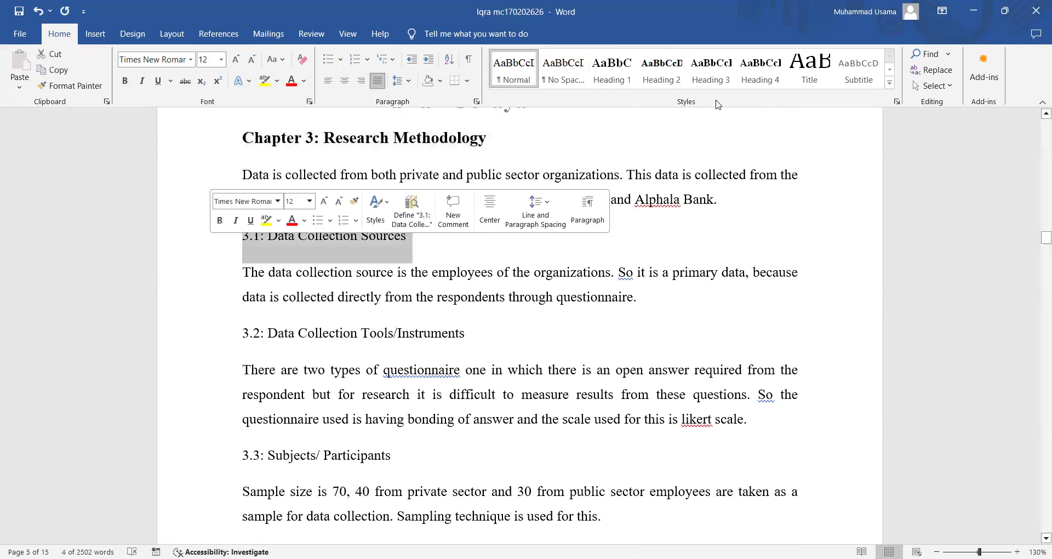
{"action": "left_click", "coordinate": [662, 70]}
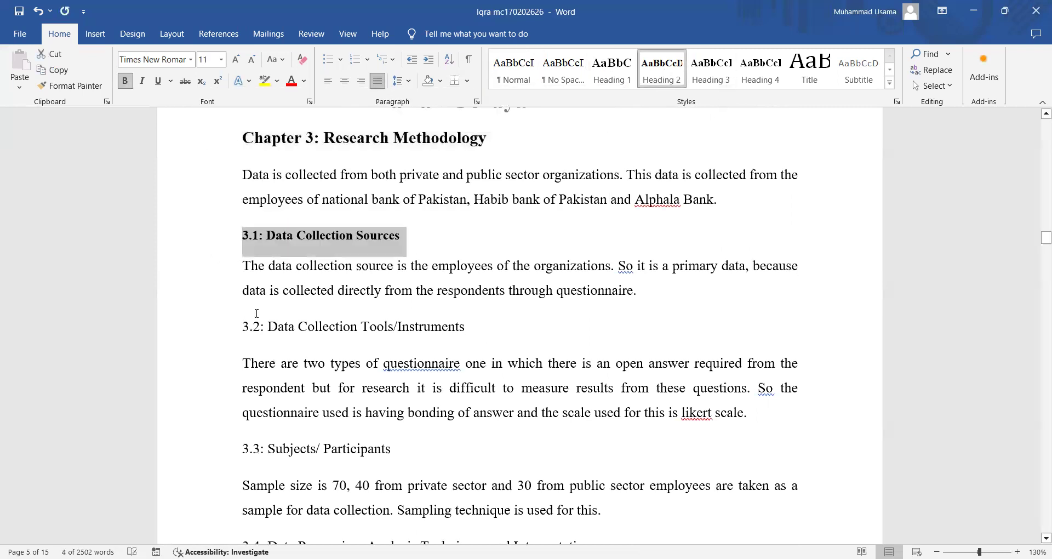
{"action": "left_click", "coordinate": [662, 70]}
{"action": "left_click", "coordinate": [211, 446]}
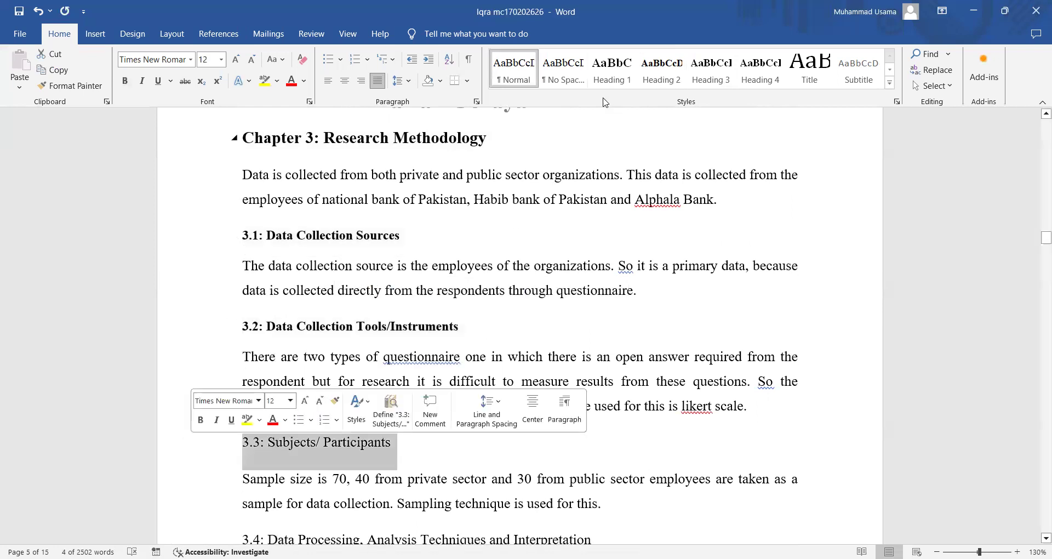
{"action": "left_click", "coordinate": [662, 70]}
{"action": "scroll", "coordinate": [223, 359], "scroll_direction": "down", "scroll_amount": 3}
{"action": "left_click", "coordinate": [221, 323]}
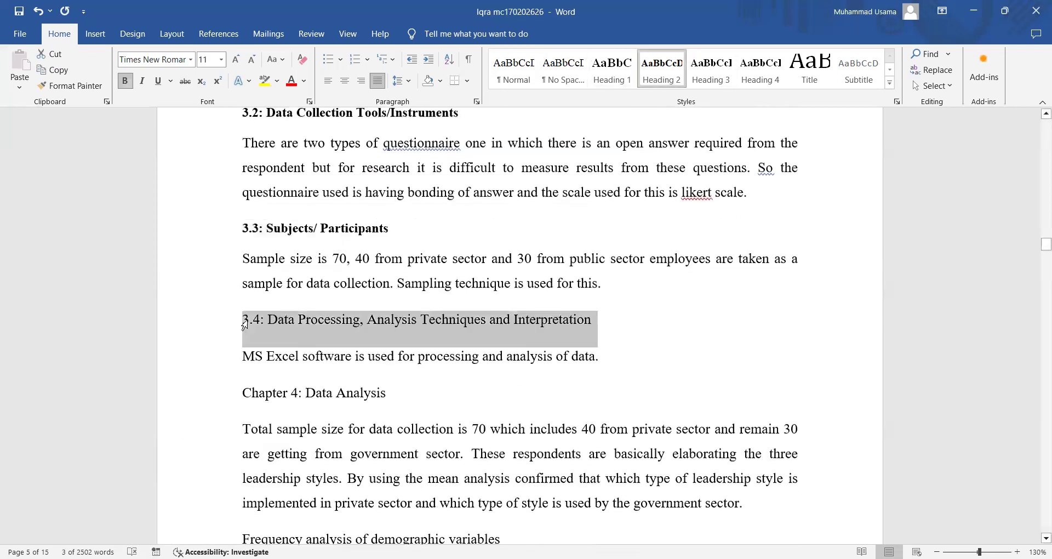
{"action": "left_click", "coordinate": [662, 70]}
- Insert a page break so Chapter 4 starts on a new page
{"action": "scroll", "coordinate": [240, 245], "scroll_direction": "down", "scroll_amount": 3}
{"action": "left_click", "coordinate": [244, 214]}
{"action": "key", "text": "ctrl+Return"}
{"action": "scroll", "coordinate": [332, 327], "scroll_direction": "down", "scroll_amount": 5}
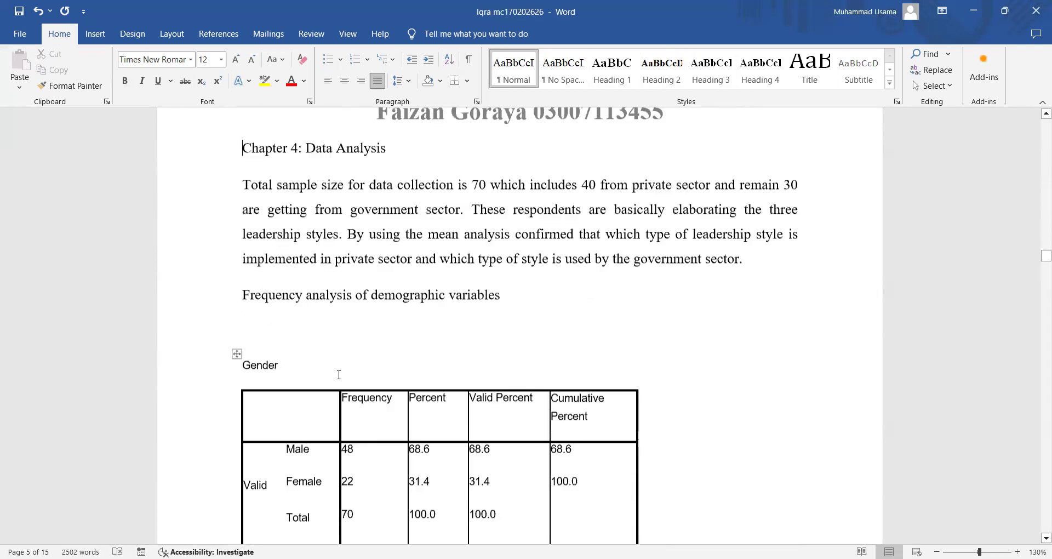
- Apply Heading 1 to Chapter 4: Data Analysis
{"action": "left_click", "coordinate": [222, 133]}
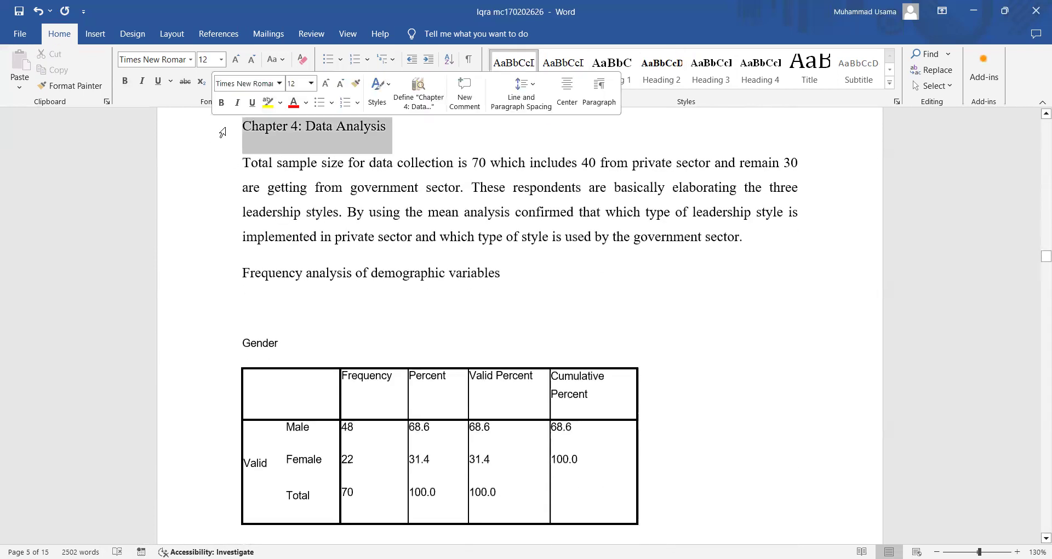
{"action": "left_click", "coordinate": [612, 69]}
{"action": "scroll", "coordinate": [383, 337], "scroll_direction": "down", "scroll_amount": 5}
{"action": "scroll", "coordinate": [394, 327], "scroll_direction": "down", "scroll_amount": 10}
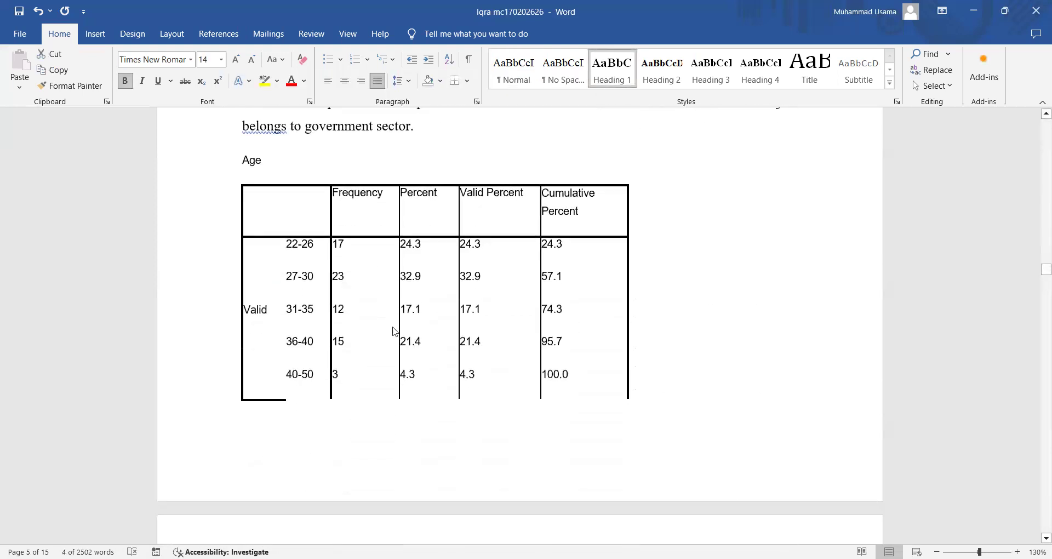
{"action": "scroll", "coordinate": [394, 328], "scroll_direction": "up", "scroll_amount": 7}
{"action": "scroll", "coordinate": [394, 328], "scroll_direction": "up", "scroll_amount": 5}
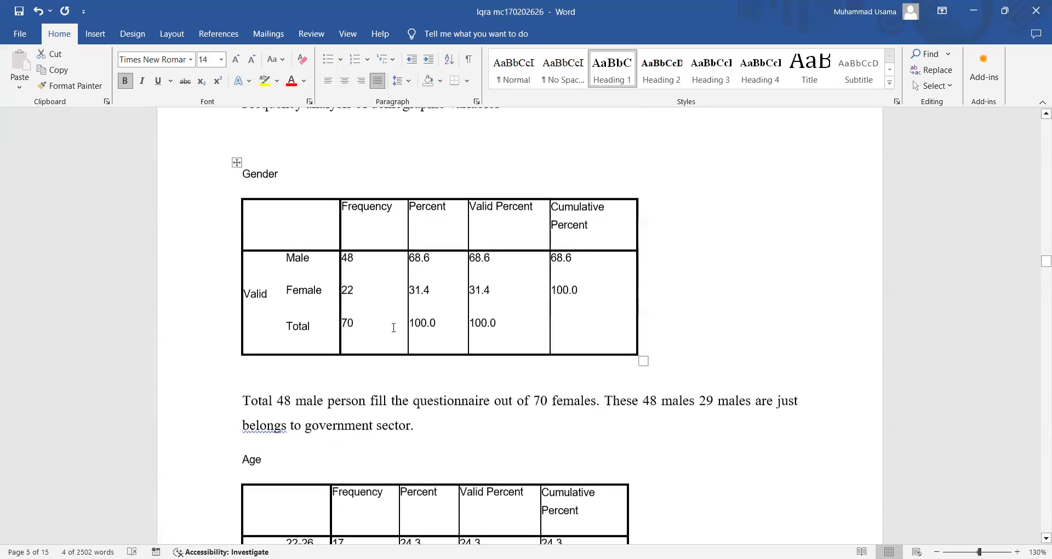
- Select the Gender, Age, Qualification and income labels above their tables throughout the chapter
{"action": "left_click", "coordinate": [212, 223]}
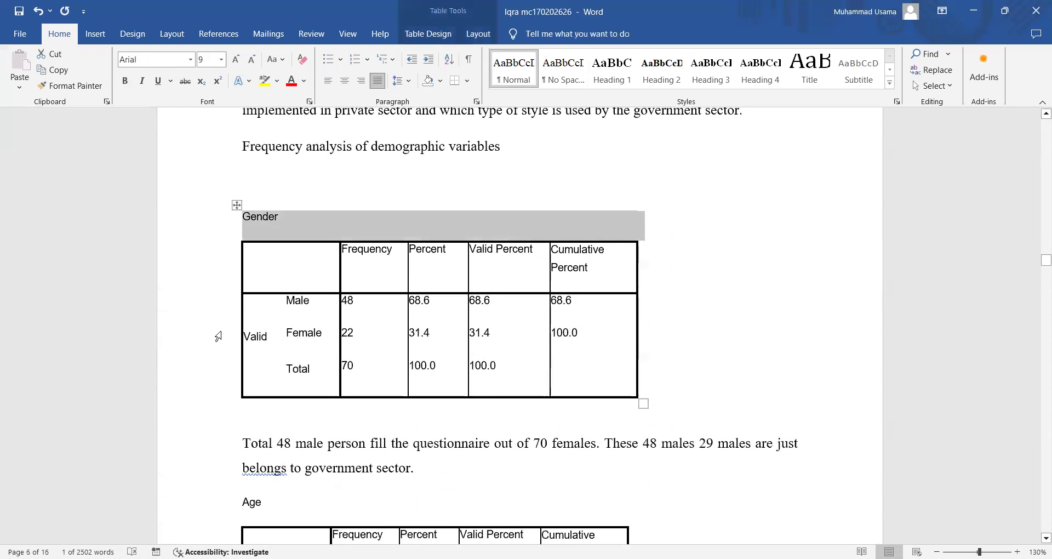
{"action": "left_click", "coordinate": [215, 502]}
{"action": "scroll", "coordinate": [211, 438], "scroll_direction": "down", "scroll_amount": 9}
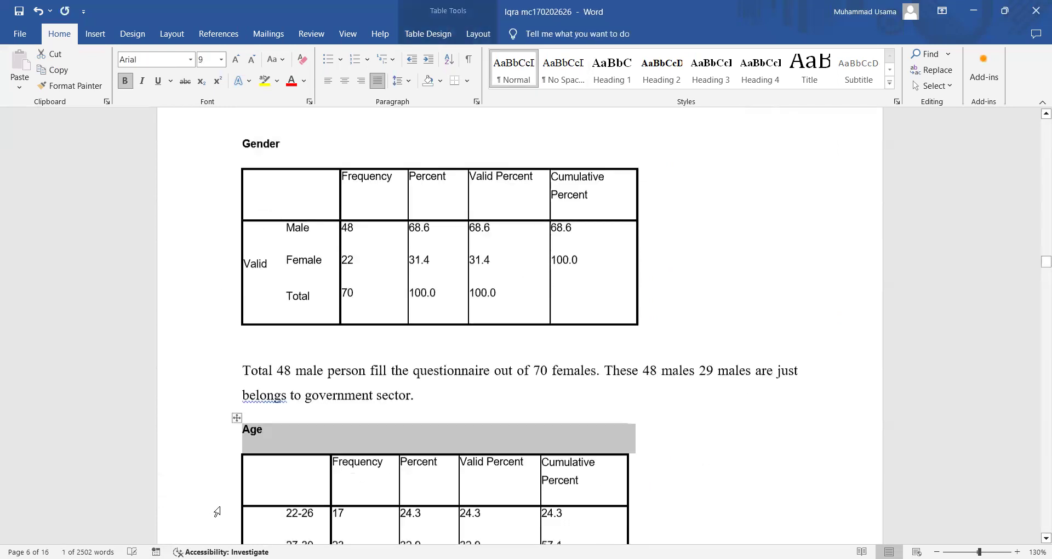
{"action": "scroll", "coordinate": [212, 416], "scroll_direction": "down", "scroll_amount": 4}
{"action": "left_click", "coordinate": [214, 356]}
{"action": "scroll", "coordinate": [224, 378], "scroll_direction": "down", "scroll_amount": 3}
{"action": "scroll", "coordinate": [235, 387], "scroll_direction": "down", "scroll_amount": 2}
{"action": "left_click", "coordinate": [217, 412]}
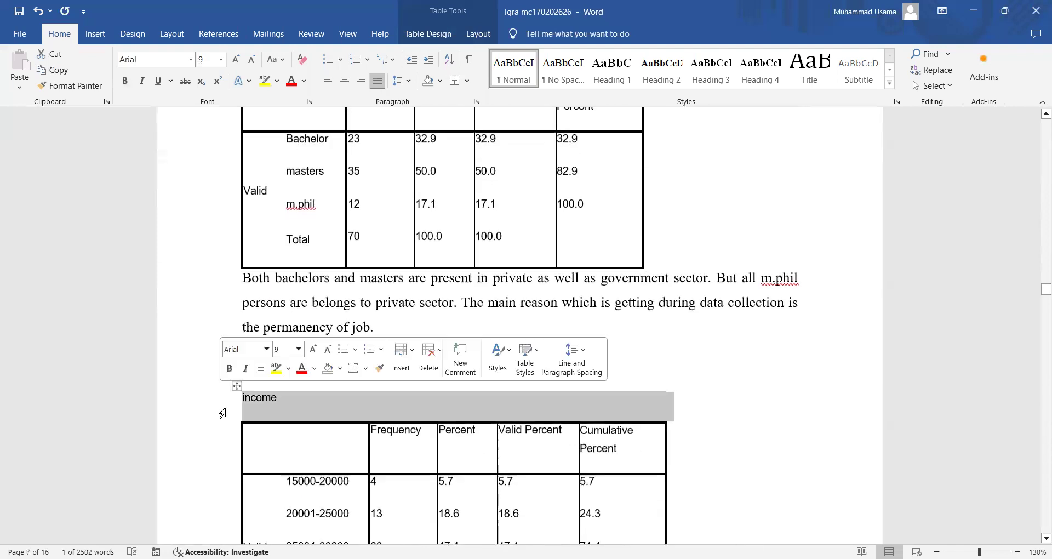
{"action": "scroll", "coordinate": [222, 414], "scroll_direction": "down", "scroll_amount": 4}
{"action": "scroll", "coordinate": [222, 415], "scroll_direction": "down", "scroll_amount": 8}
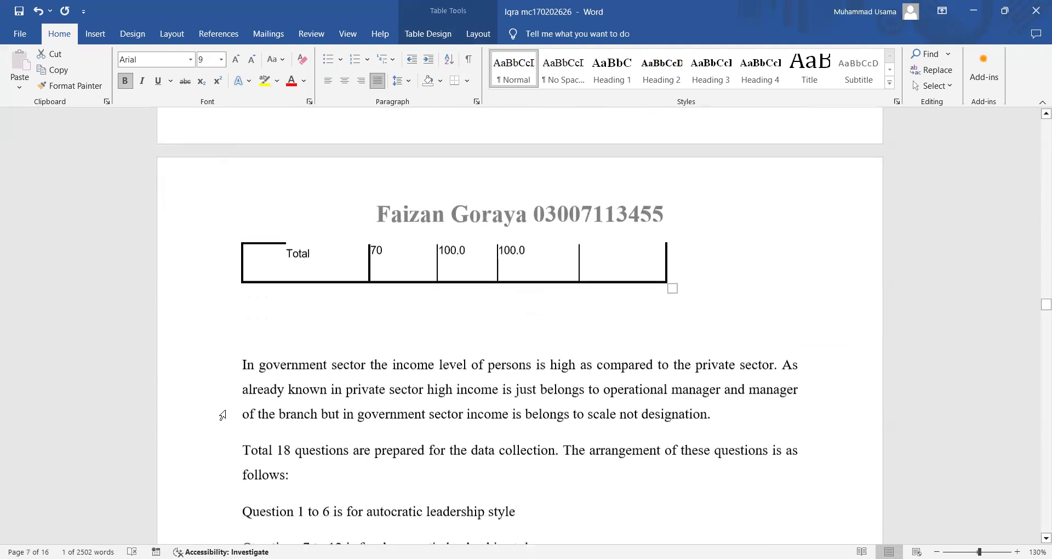
{"action": "scroll", "coordinate": [223, 415], "scroll_direction": "down", "scroll_amount": 10}
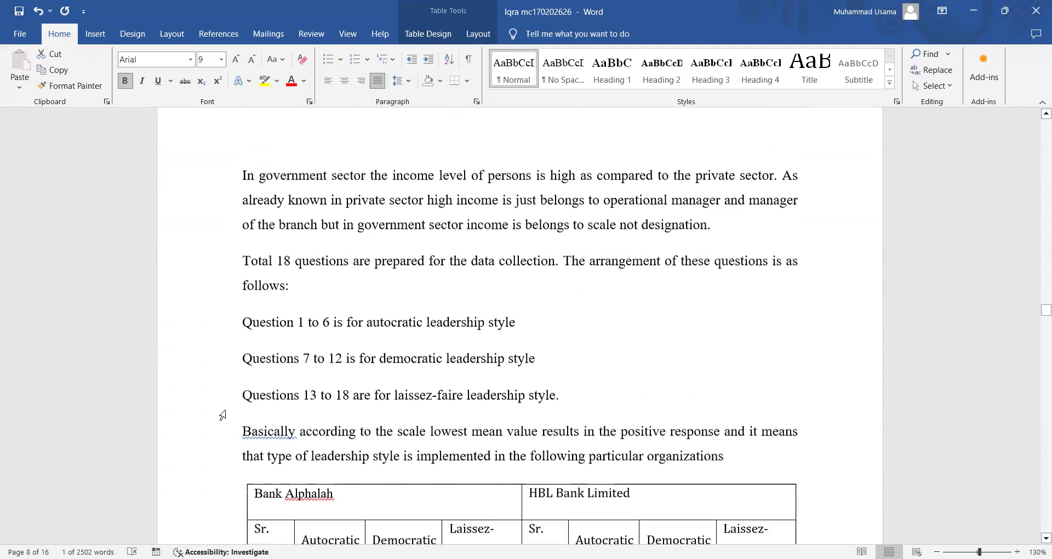
{"action": "scroll", "coordinate": [222, 415], "scroll_direction": "down", "scroll_amount": 10}
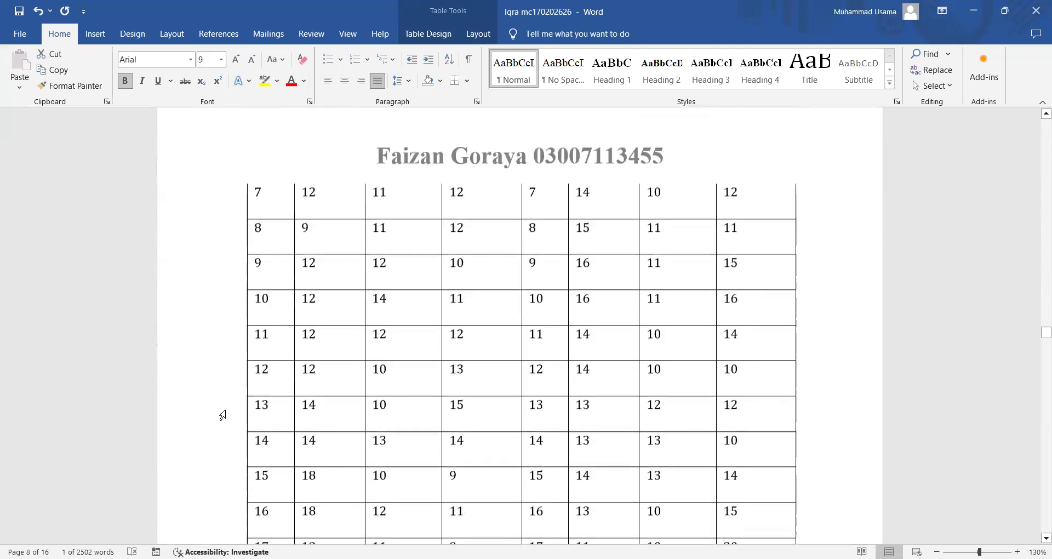
{"action": "scroll", "coordinate": [222, 414], "scroll_direction": "down", "scroll_amount": 12}
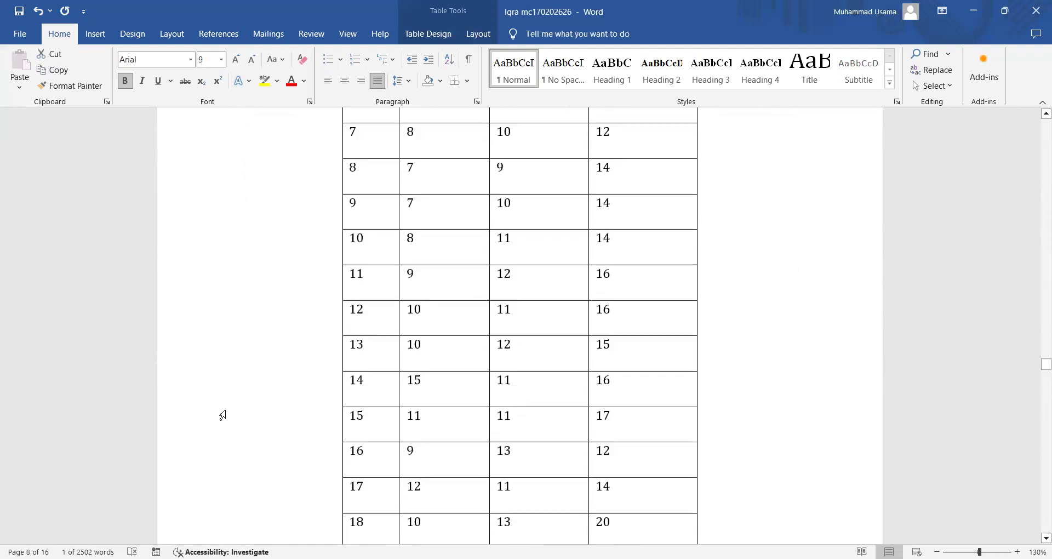
{"action": "scroll", "coordinate": [223, 415], "scroll_direction": "down", "scroll_amount": 5}
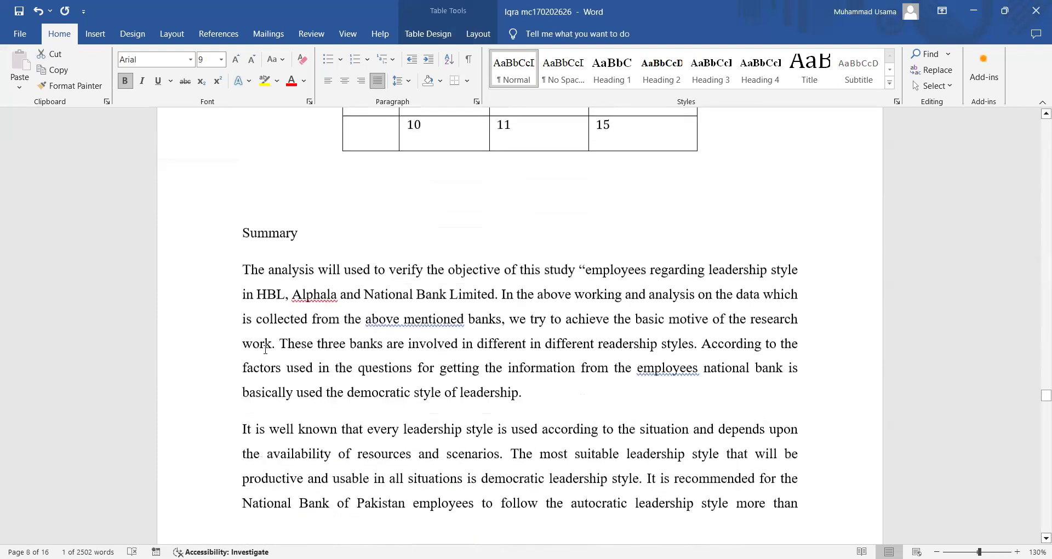
- Make the Summary line bold
{"action": "left_click", "coordinate": [221, 227]}
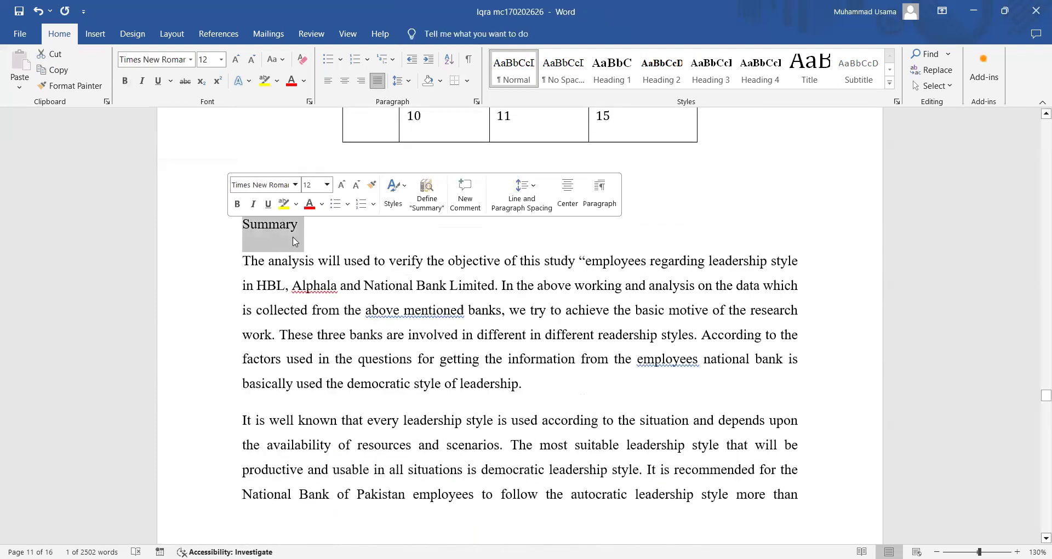
{"action": "key", "text": "ctrl+b"}
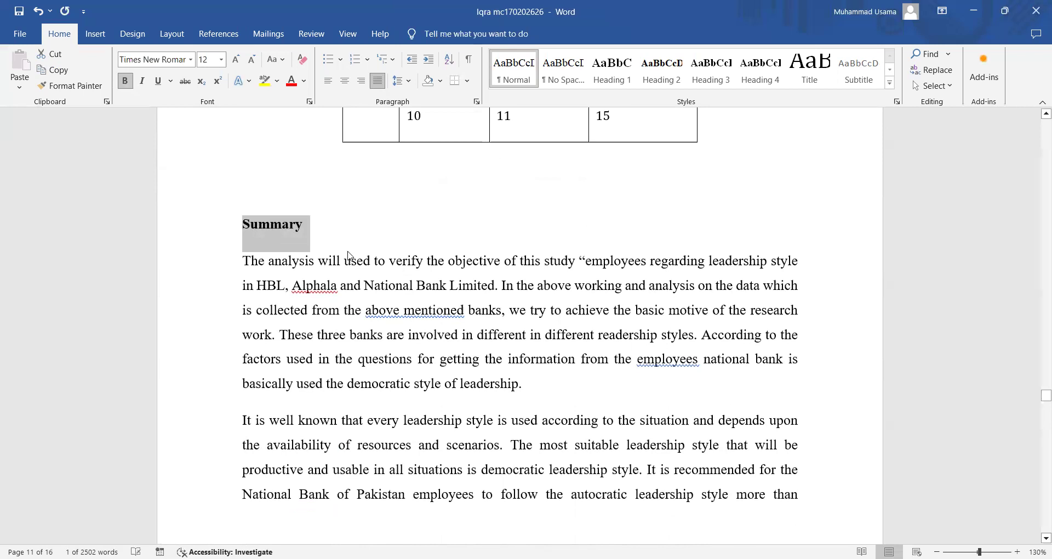
{"action": "scroll", "coordinate": [337, 296], "scroll_direction": "down", "scroll_amount": 1}
{"action": "scroll", "coordinate": [337, 296], "scroll_direction": "down", "scroll_amount": 15}
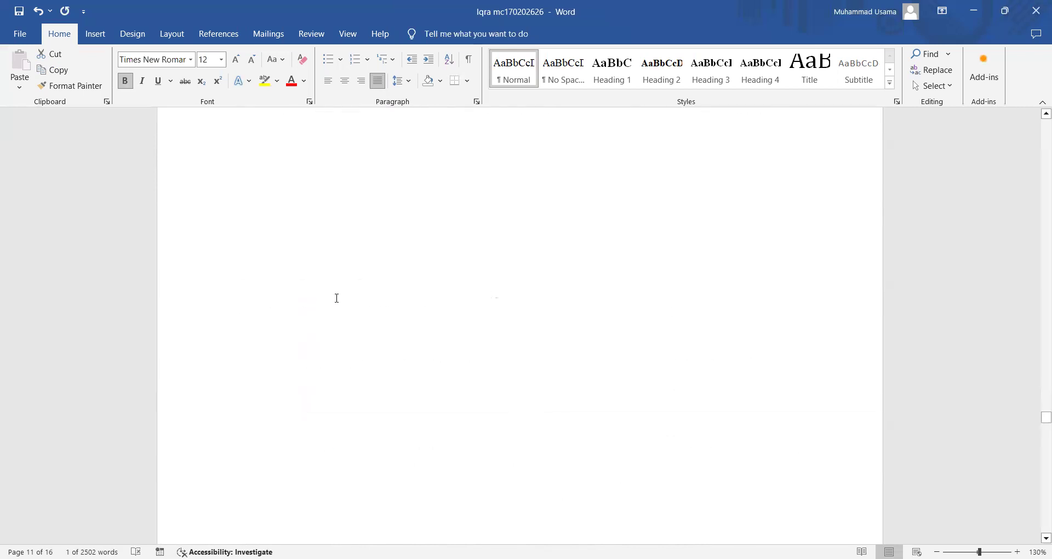
{"action": "scroll", "coordinate": [336, 298], "scroll_direction": "down", "scroll_amount": 5}
- Give Chapter 4: Conclusions & Recommendations Heading 1, 4.1 and 4.2 Heading 2, and delete the blank line under 4.2
{"action": "left_click", "coordinate": [201, 261]}
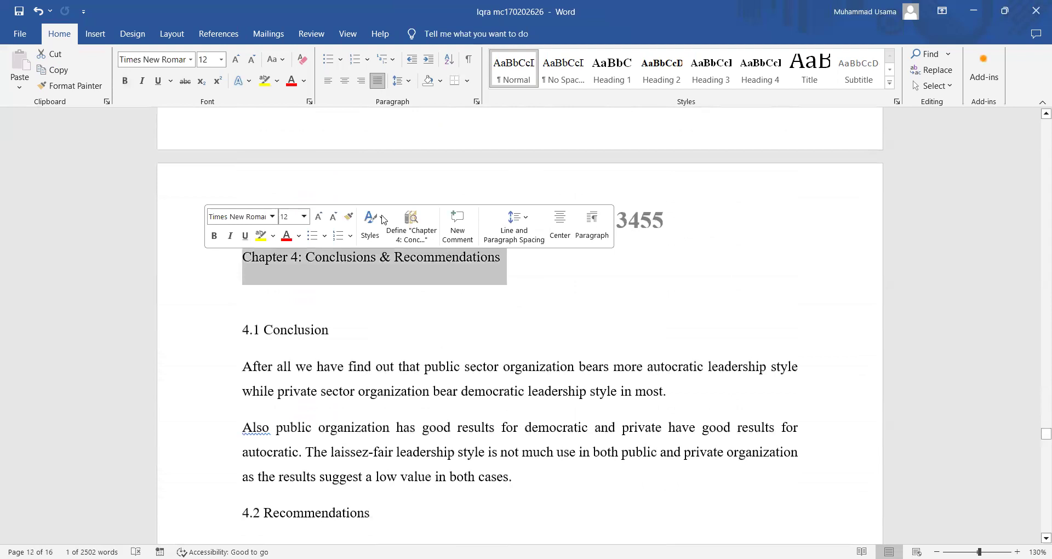
{"action": "key", "text": "ctrl+alt+1"}
{"action": "left_click", "coordinate": [204, 343]}
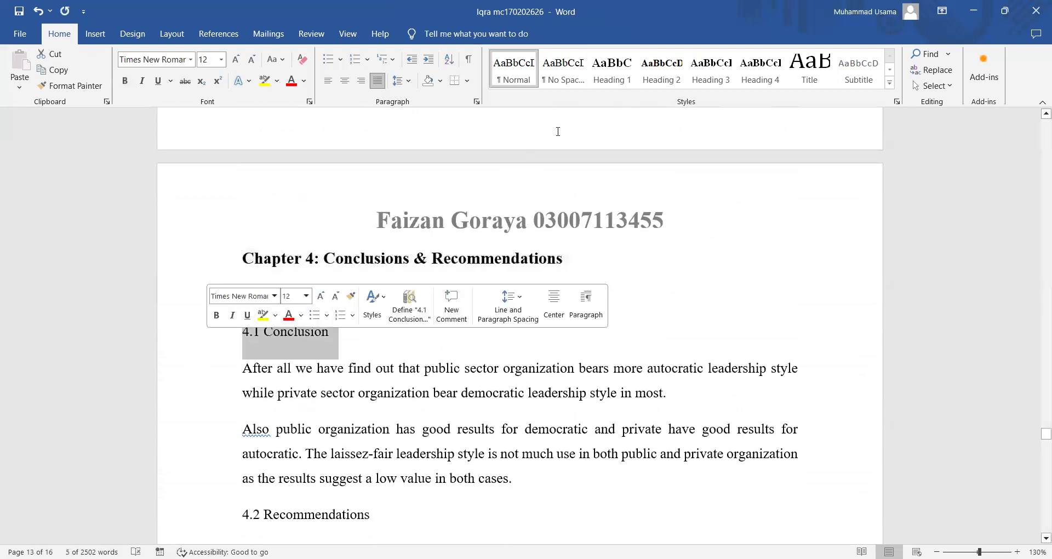
{"action": "left_click", "coordinate": [668, 66]}
{"action": "scroll", "coordinate": [212, 395], "scroll_direction": "down", "scroll_amount": 5}
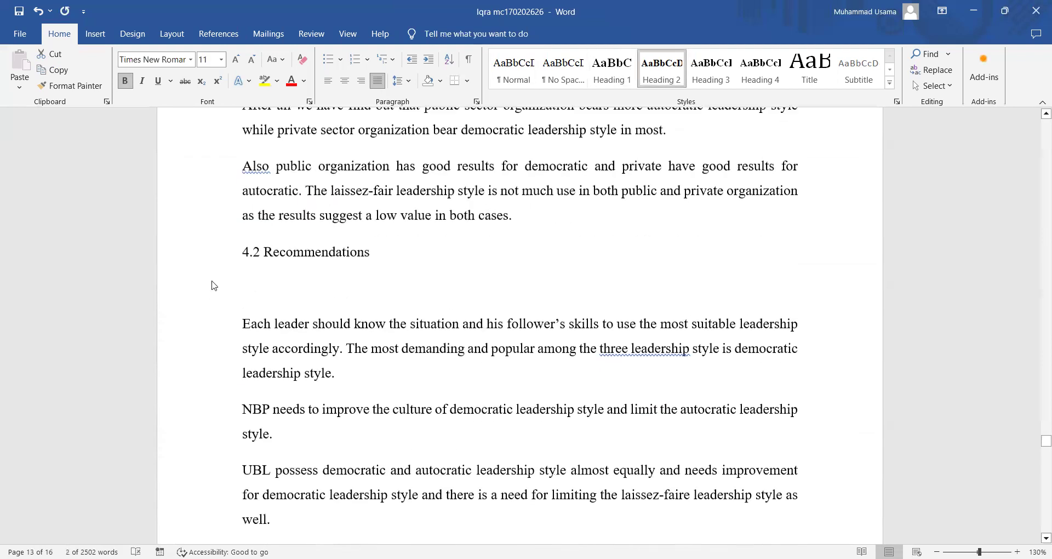
{"action": "left_click", "coordinate": [206, 258]}
{"action": "key", "text": "ctrl+alt+2"}
{"action": "left_click", "coordinate": [298, 287]}
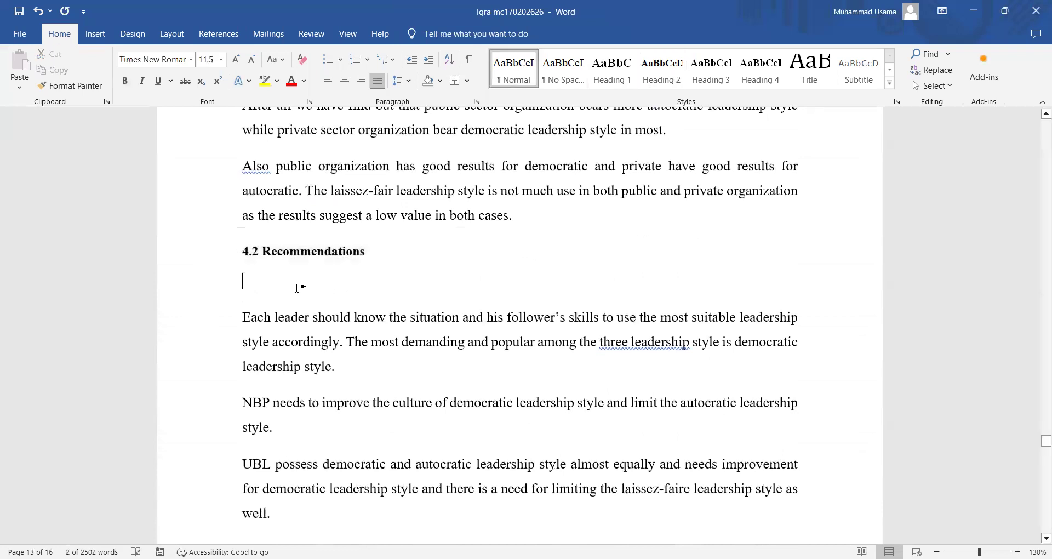
{"action": "key", "text": "Delete"}
{"action": "scroll", "coordinate": [259, 371], "scroll_direction": "down", "scroll_amount": 4}
{"action": "scroll", "coordinate": [260, 370], "scroll_direction": "down", "scroll_amount": 8}
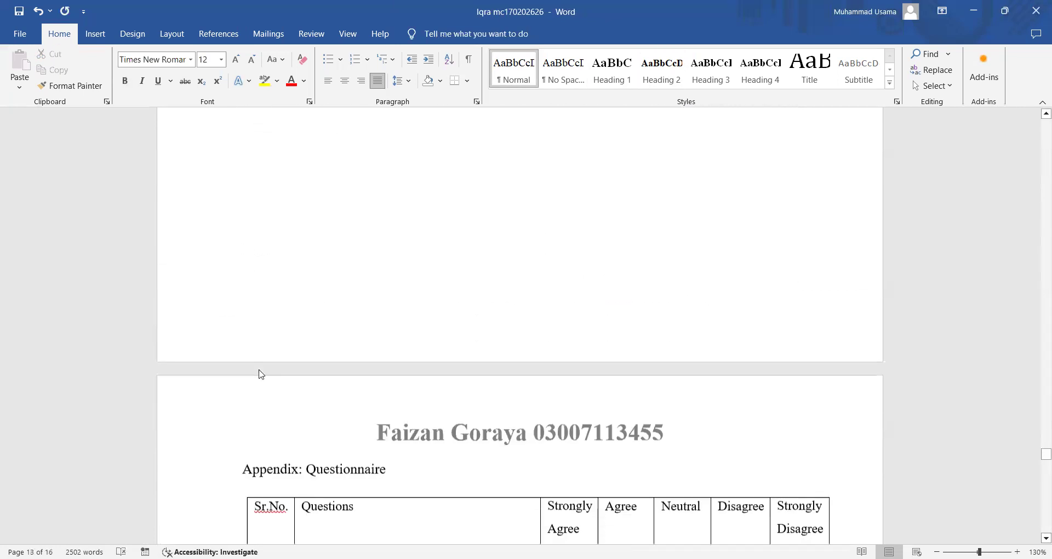
- Apply Heading 1 to Appendix: Questionnaire and References
{"action": "left_click", "coordinate": [201, 197]}
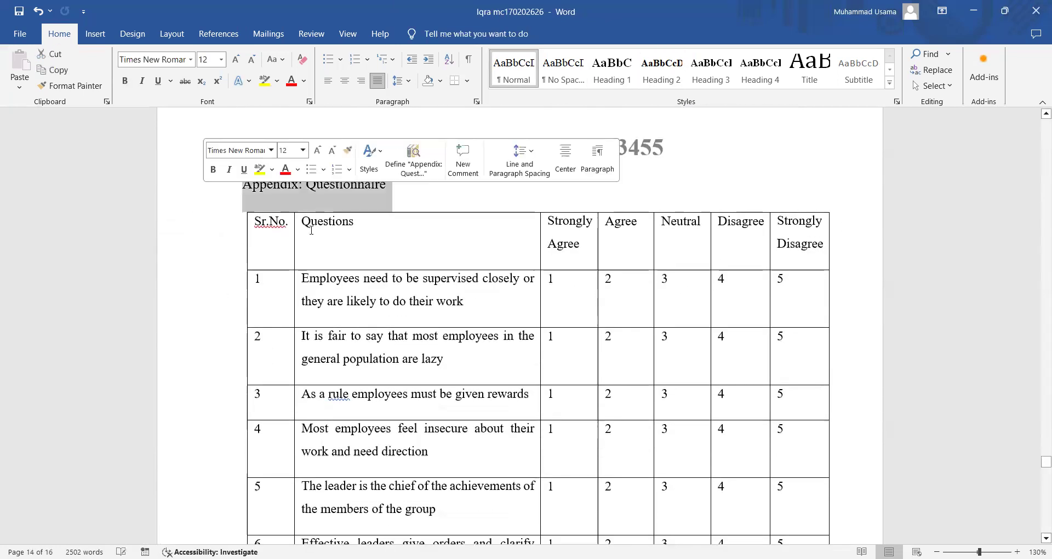
{"action": "left_click", "coordinate": [612, 68]}
{"action": "scroll", "coordinate": [407, 268], "scroll_direction": "down", "scroll_amount": 20}
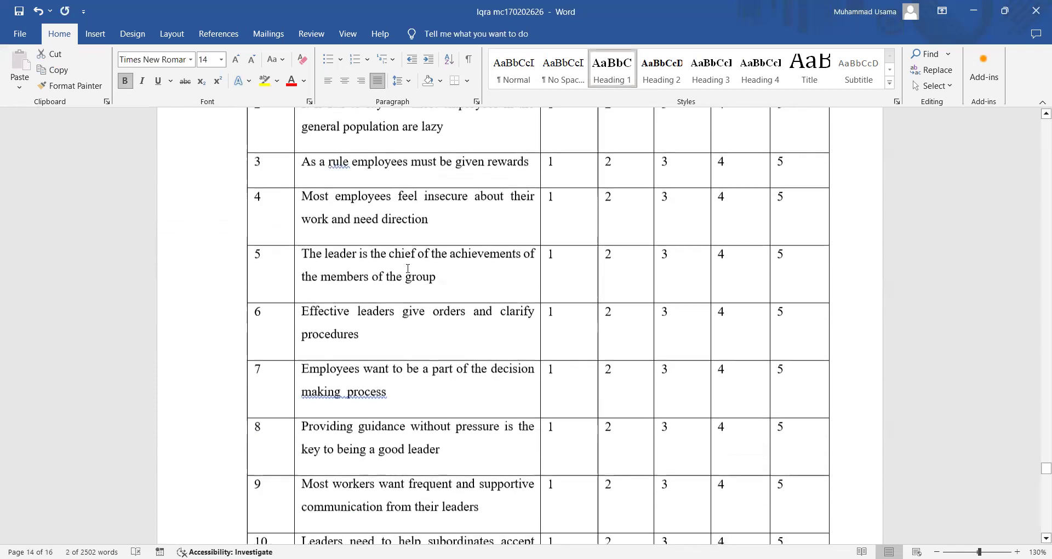
{"action": "scroll", "coordinate": [408, 268], "scroll_direction": "down", "scroll_amount": 15}
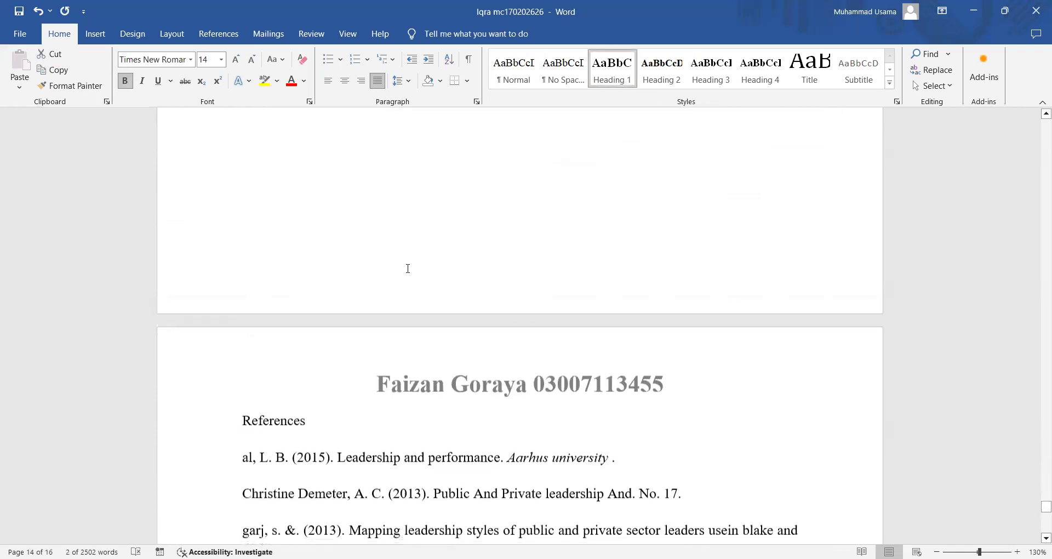
{"action": "left_click", "coordinate": [220, 170]}
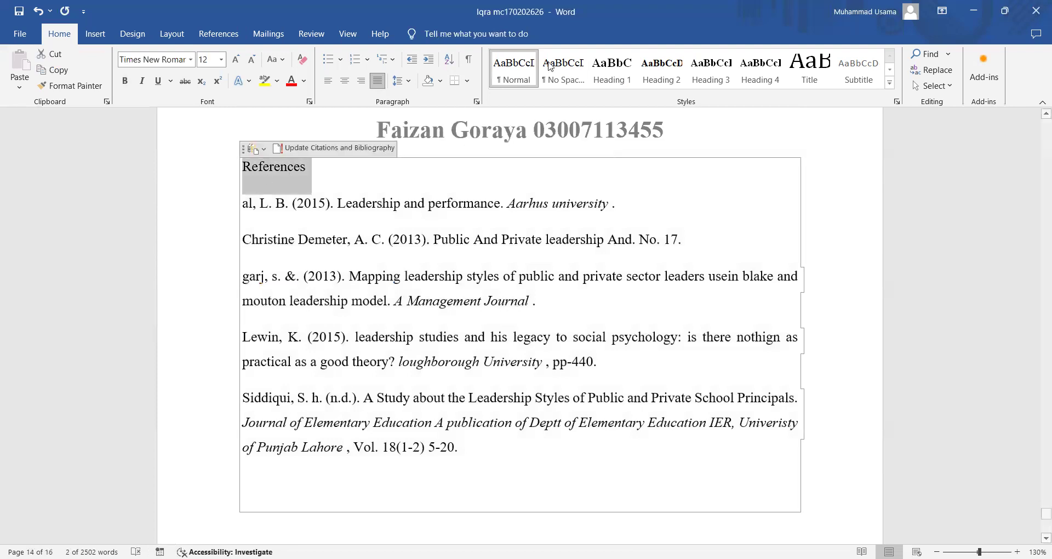
{"action": "left_click", "coordinate": [612, 68]}
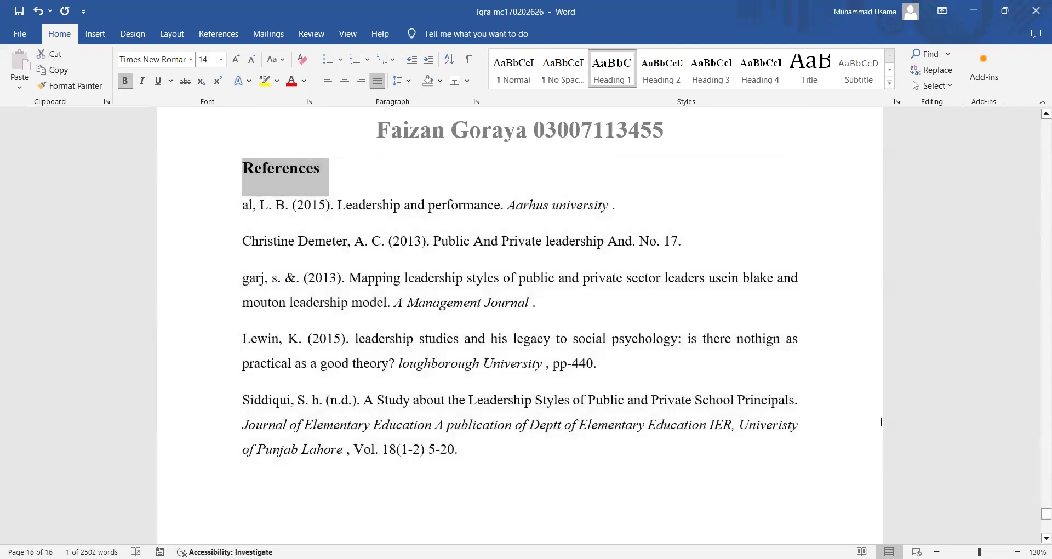
{"action": "left_click_drag", "start_coordinate": [1037, 518], "coordinate": [1037, 141]}
- Insert a blank page between the title page and Chapter 1: Introduction
{"action": "scroll", "coordinate": [602, 272], "scroll_direction": "down", "scroll_amount": 3}
{"action": "left_click", "coordinate": [329, 317]}
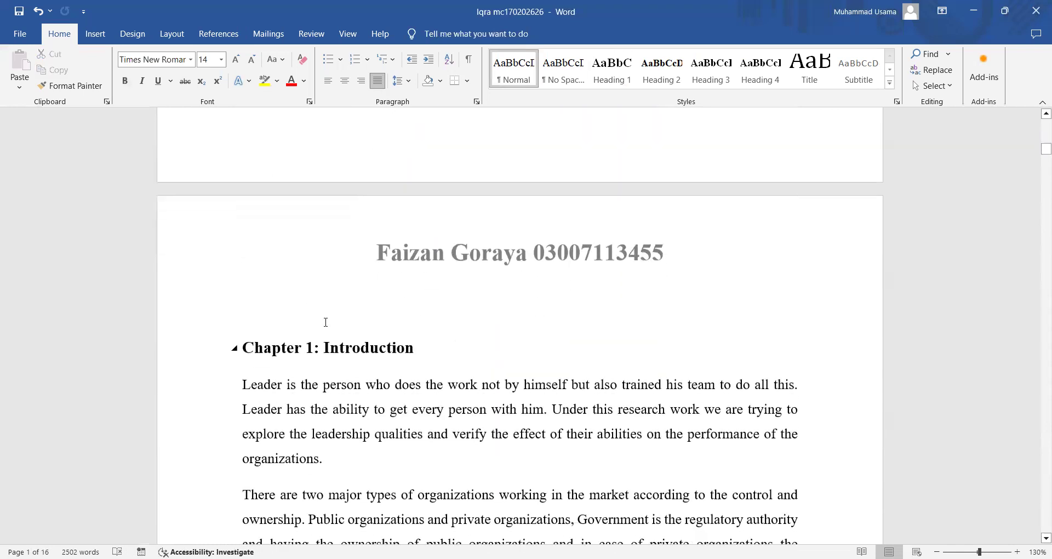
{"action": "scroll", "coordinate": [324, 321], "scroll_direction": "up", "scroll_amount": 5}
{"action": "key", "text": "Down"}
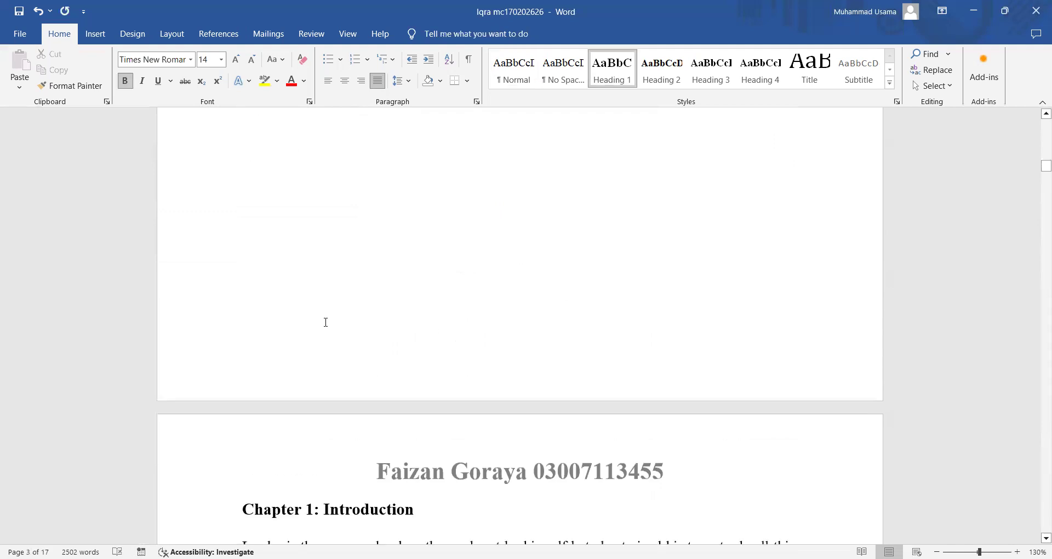
{"action": "scroll", "coordinate": [324, 324], "scroll_direction": "up", "scroll_amount": 4}
{"action": "scroll", "coordinate": [325, 323], "scroll_direction": "up", "scroll_amount": 2}
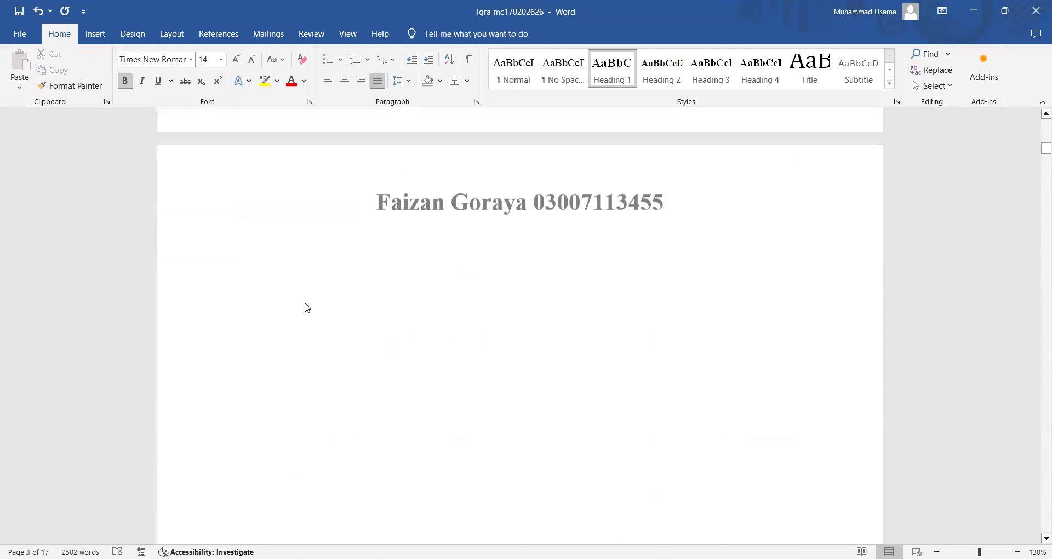
{"action": "left_click", "coordinate": [257, 252]}
{"action": "left_click", "coordinate": [104, 42]}
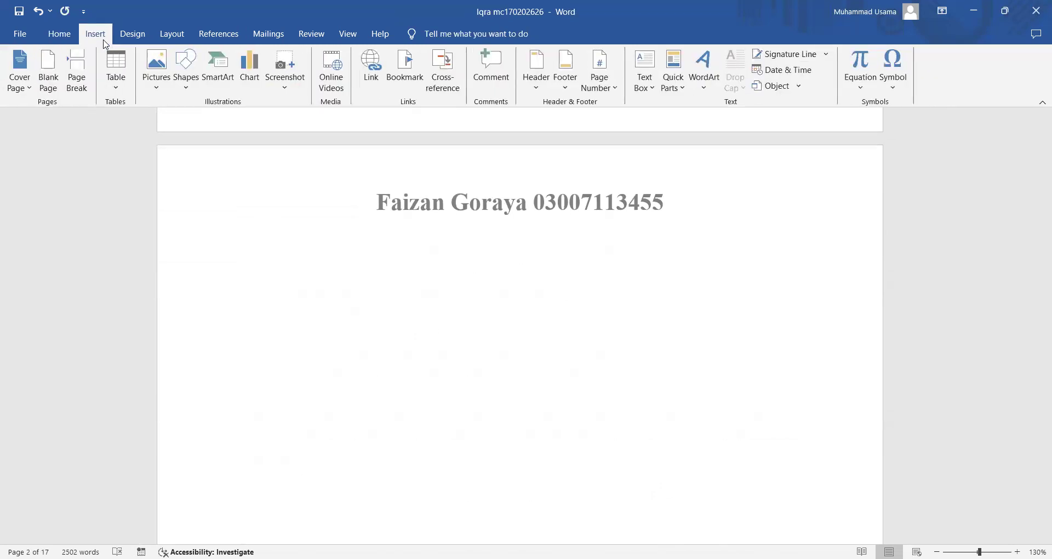
- Insert the Automatic Table 2 table of contents on the blank page
{"action": "left_click", "coordinate": [218, 34]}
{"action": "left_click", "coordinate": [43, 89]}
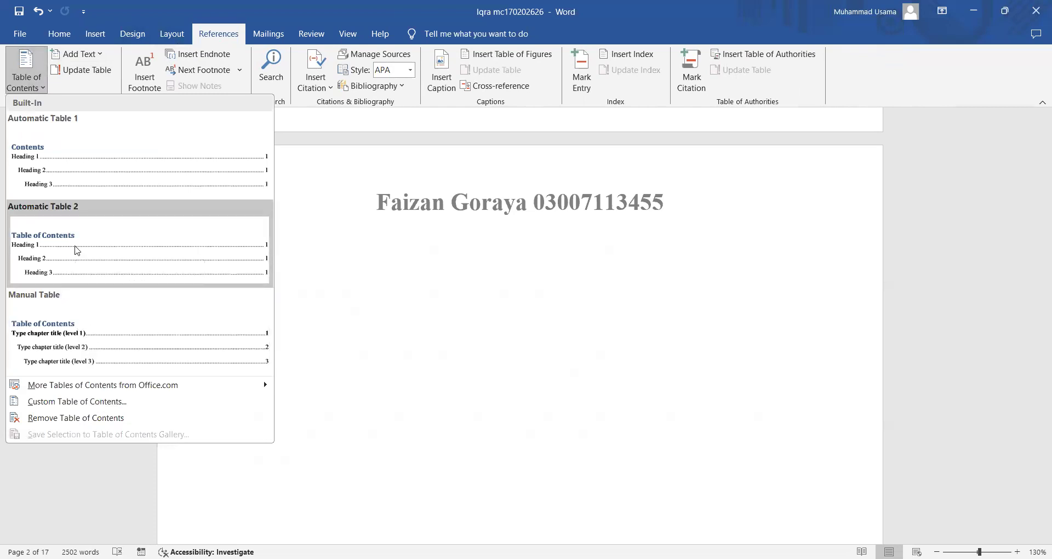
{"action": "left_click", "coordinate": [72, 251]}
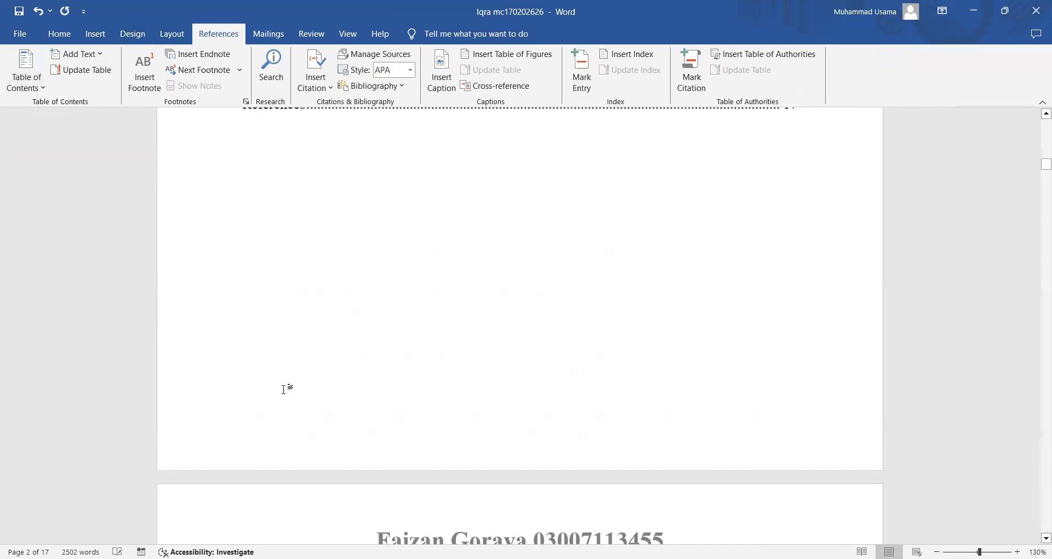
{"action": "scroll", "coordinate": [284, 390], "scroll_direction": "up", "scroll_amount": 4}
{"action": "scroll", "coordinate": [284, 389], "scroll_direction": "up", "scroll_amount": 4}
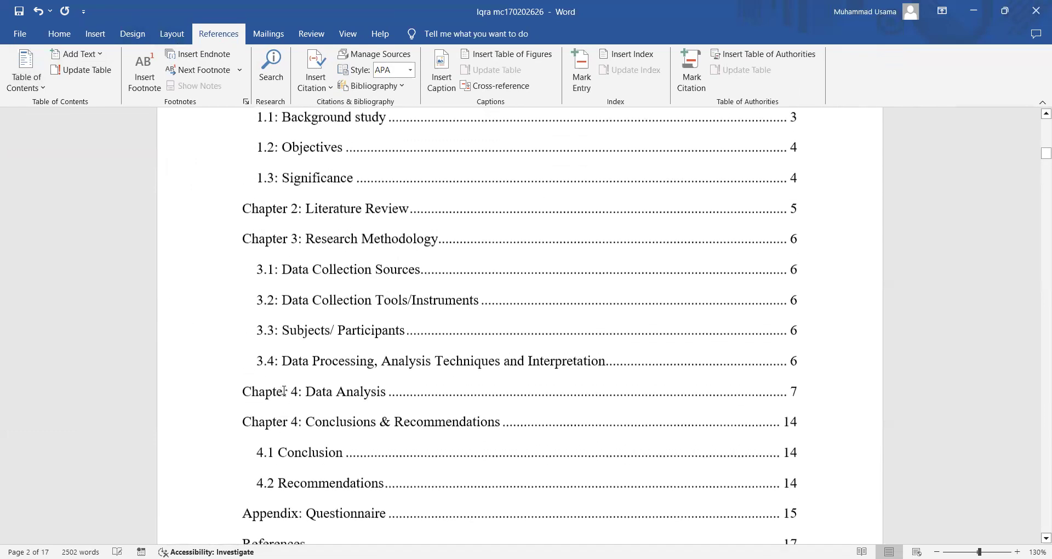
- Restyle 1.2: Objectives with Heading 4 from the Home Styles gallery
{"action": "scroll", "coordinate": [285, 390], "scroll_direction": "down", "scroll_amount": 2}
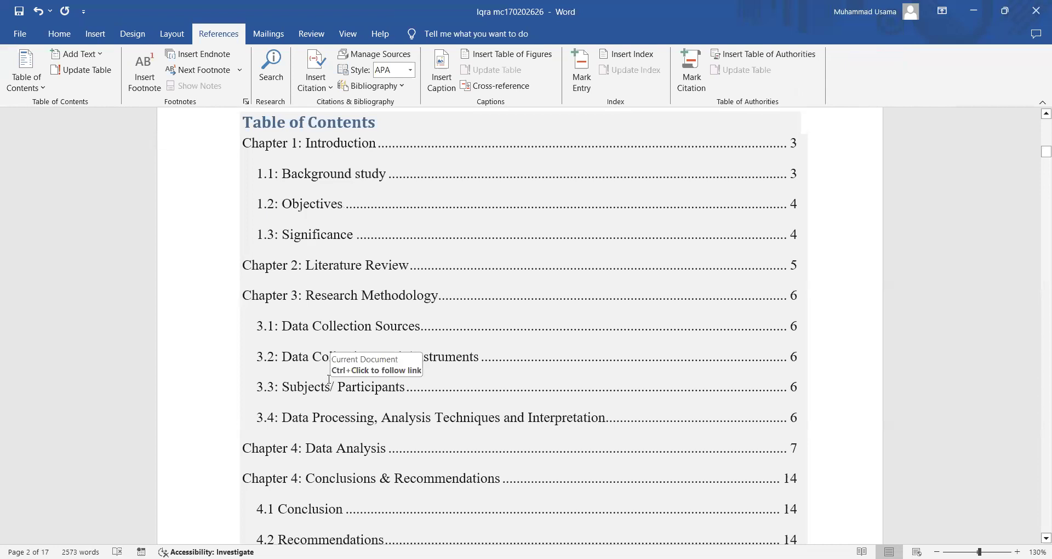
{"action": "scroll", "coordinate": [330, 379], "scroll_direction": "down", "scroll_amount": 10}
{"action": "scroll", "coordinate": [330, 378], "scroll_direction": "down", "scroll_amount": 15}
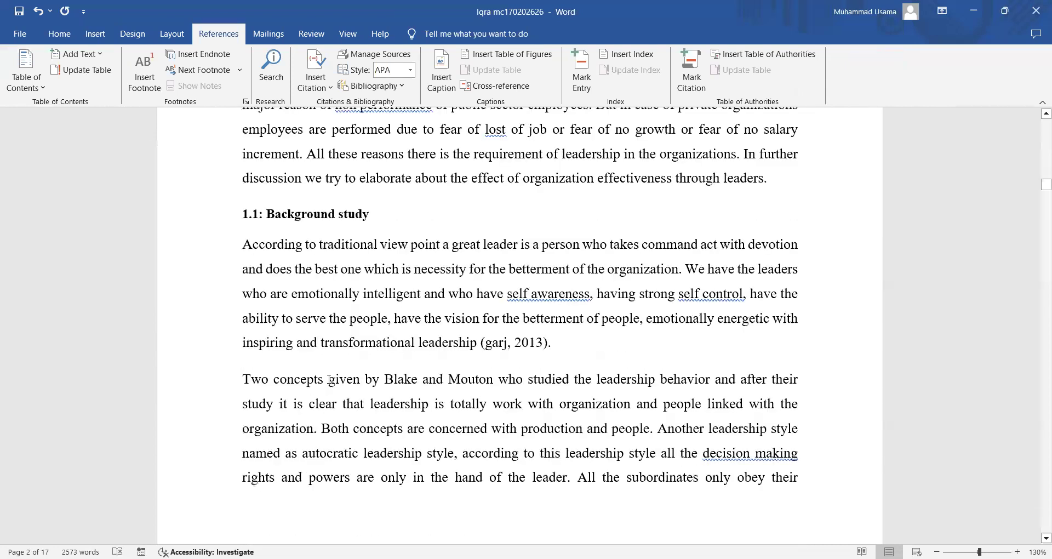
{"action": "left_click", "coordinate": [205, 214]}
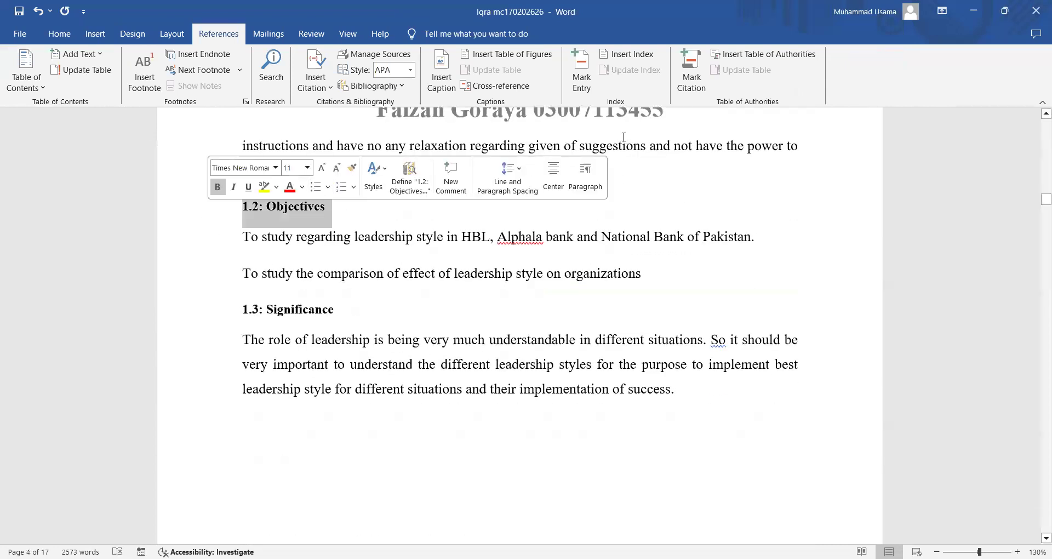
{"action": "left_click", "coordinate": [59, 33]}
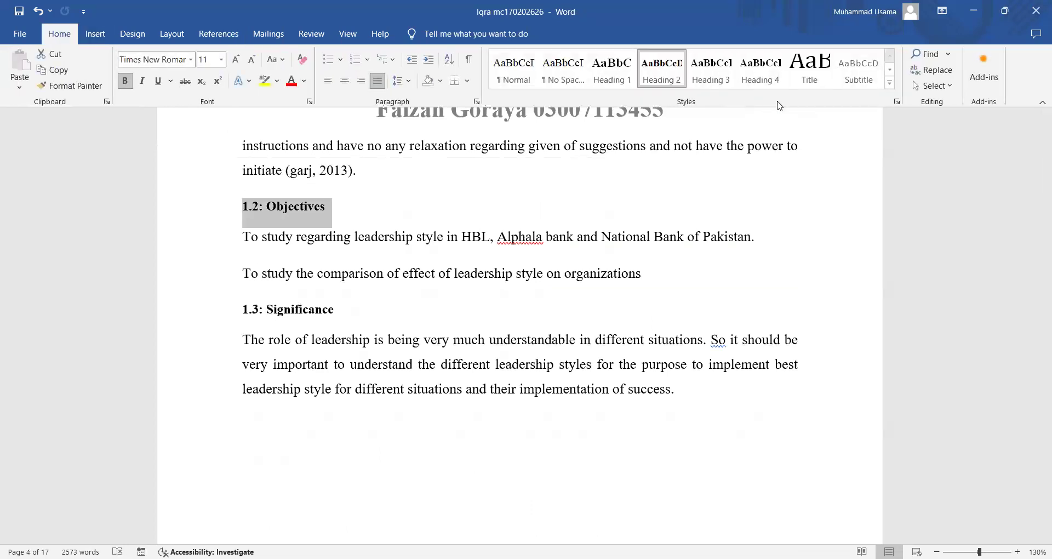
{"action": "left_click", "coordinate": [760, 71]}
- Apply Heading 4 to the 1.3: Significance heading
{"action": "left_click", "coordinate": [221, 300]}
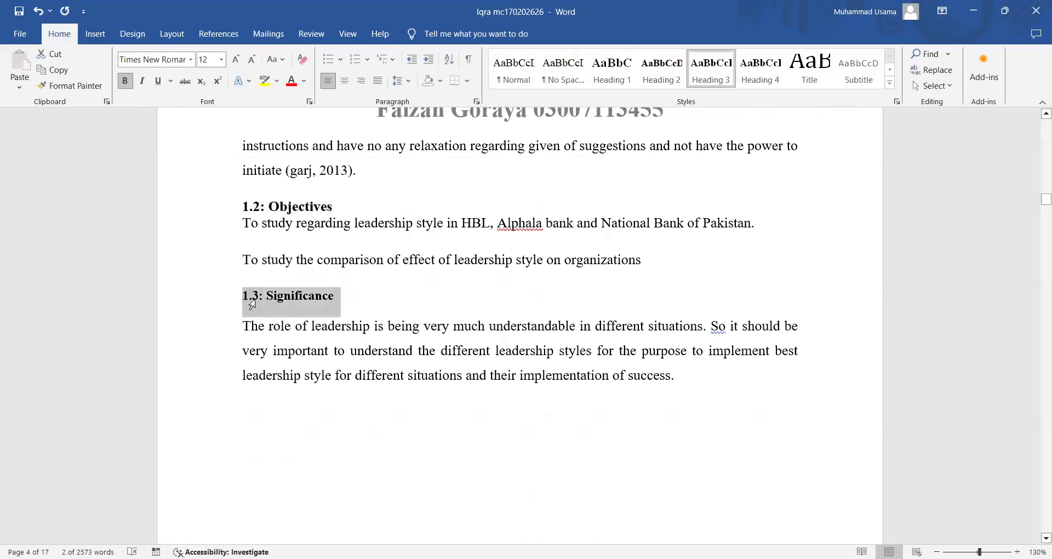
{"action": "left_click", "coordinate": [759, 70]}
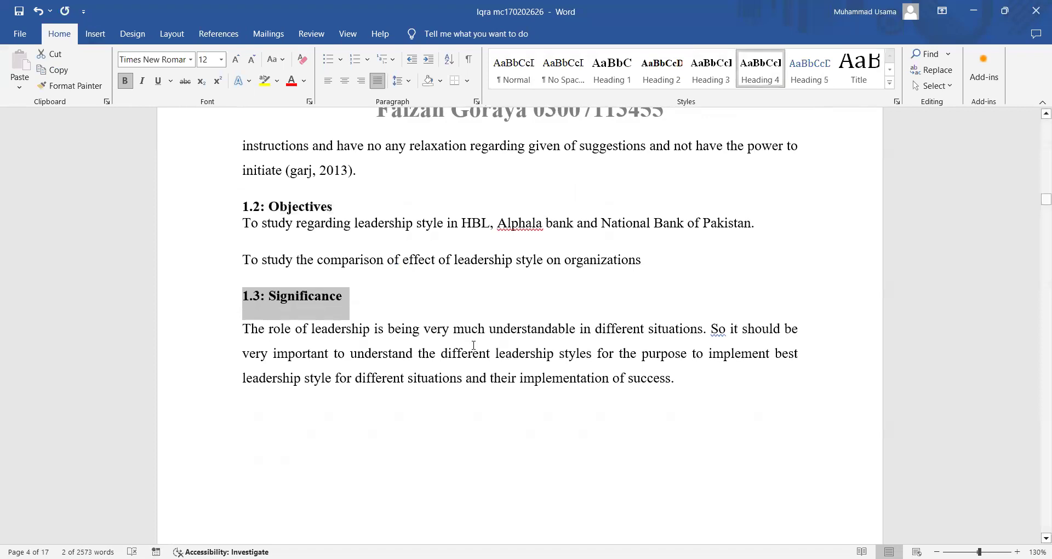
{"action": "scroll", "coordinate": [474, 345], "scroll_direction": "up", "scroll_amount": 20}
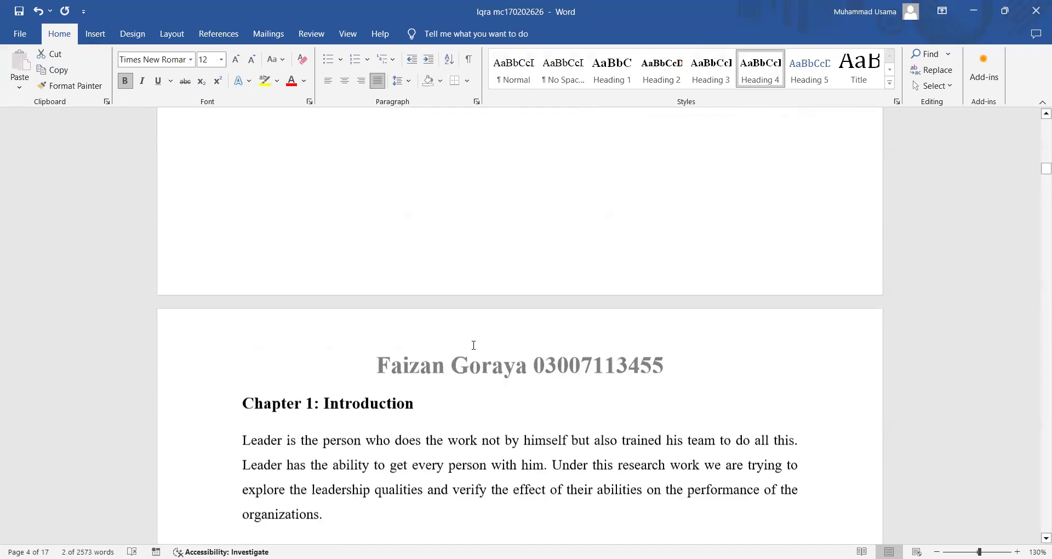
{"action": "scroll", "coordinate": [475, 346], "scroll_direction": "up", "scroll_amount": 15}
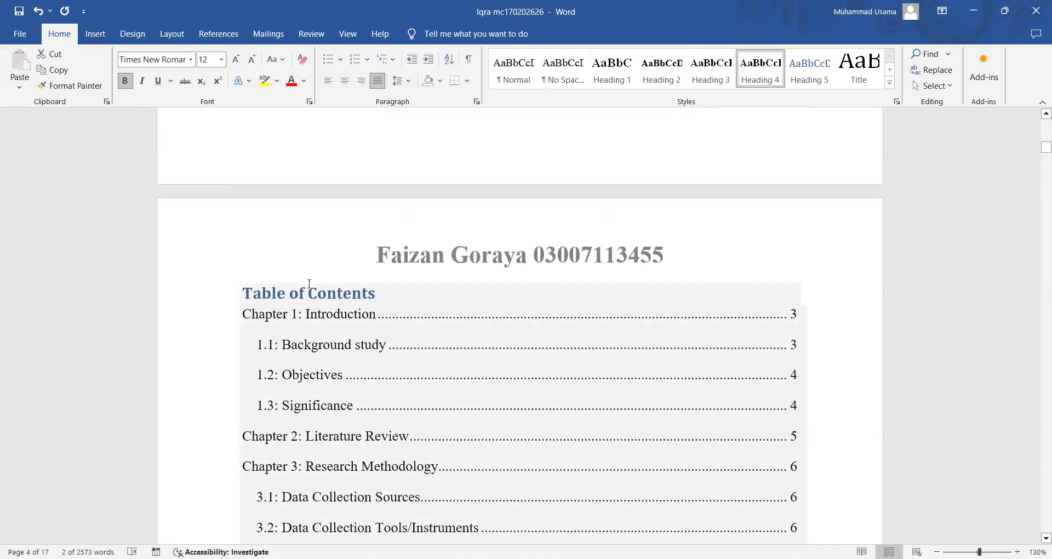
- Update the entire table of contents to reflect the new heading levels
{"action": "left_click", "coordinate": [310, 288]}
{"action": "left_click", "coordinate": [306, 273]}
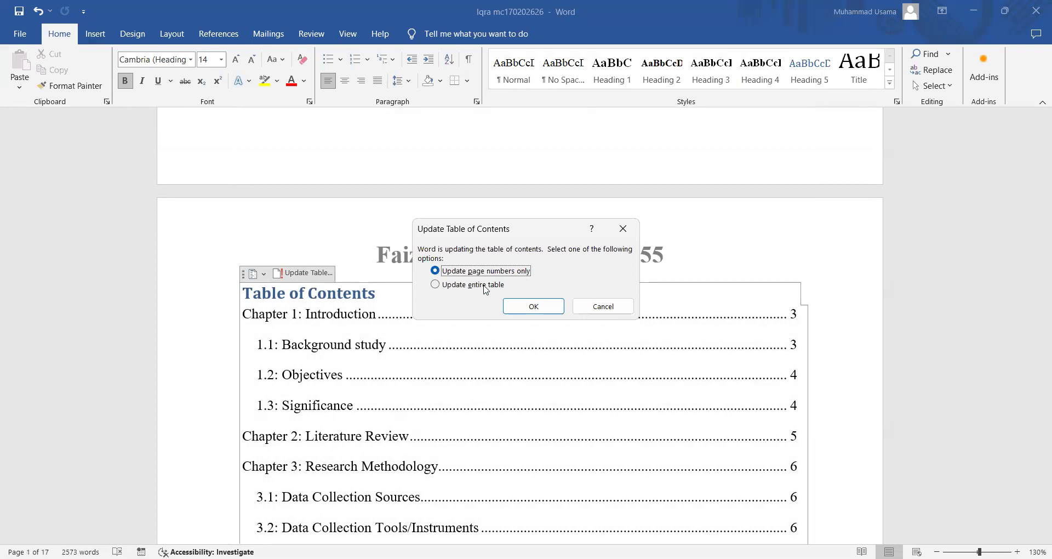
{"action": "left_click", "coordinate": [529, 308]}
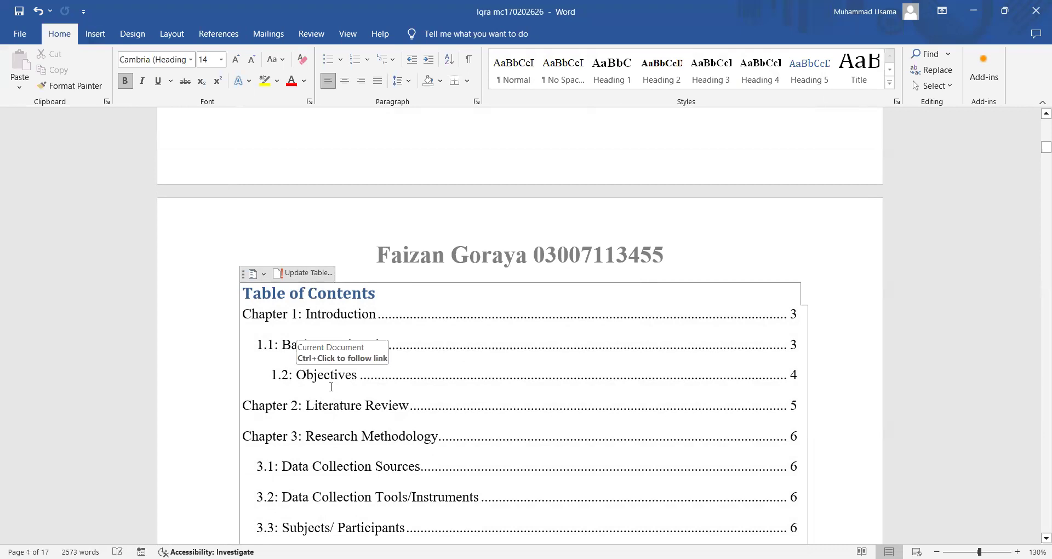
{"action": "scroll", "coordinate": [330, 387], "scroll_direction": "down", "scroll_amount": 3}
{"action": "scroll", "coordinate": [331, 387], "scroll_direction": "down", "scroll_amount": 15}
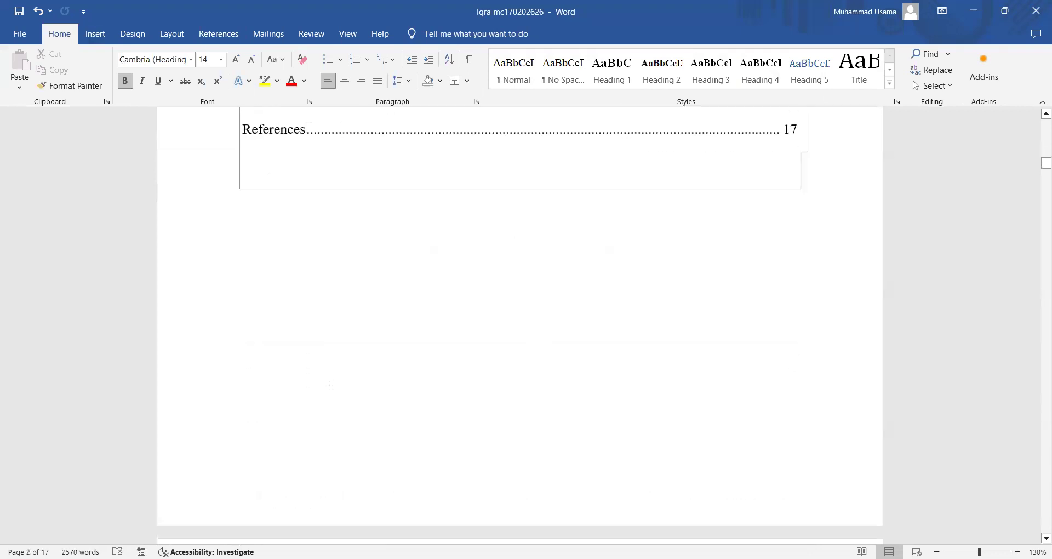
- Restyle 1.3: Significance as Heading 2
{"action": "scroll", "coordinate": [331, 383], "scroll_direction": "down", "scroll_amount": 10}
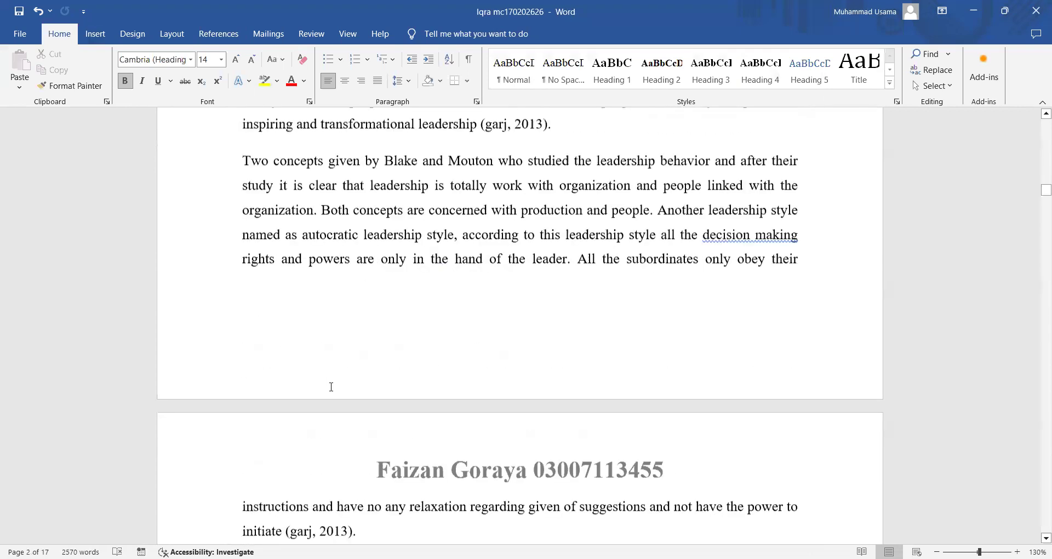
{"action": "left_click", "coordinate": [201, 256]}
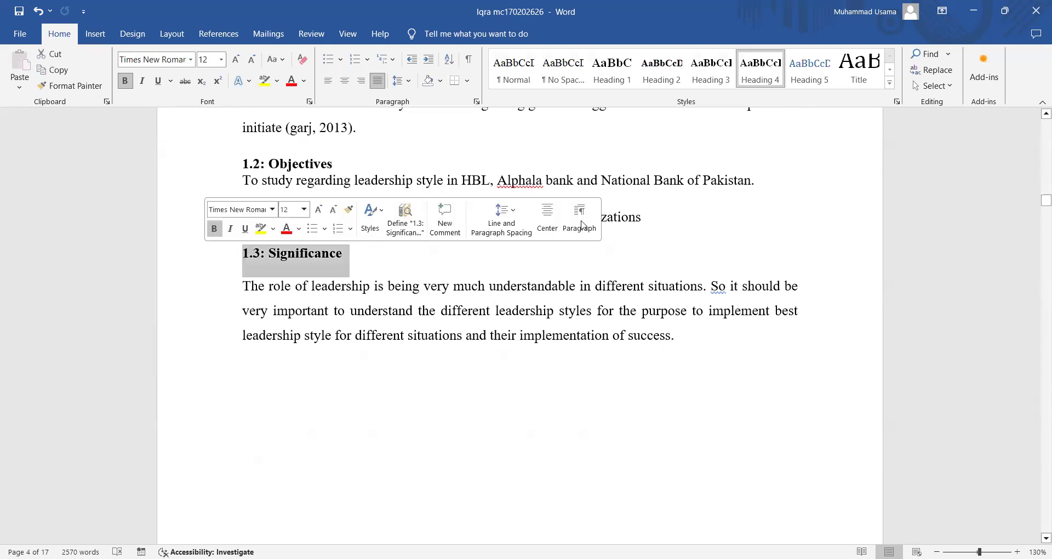
{"action": "left_click", "coordinate": [711, 70]}
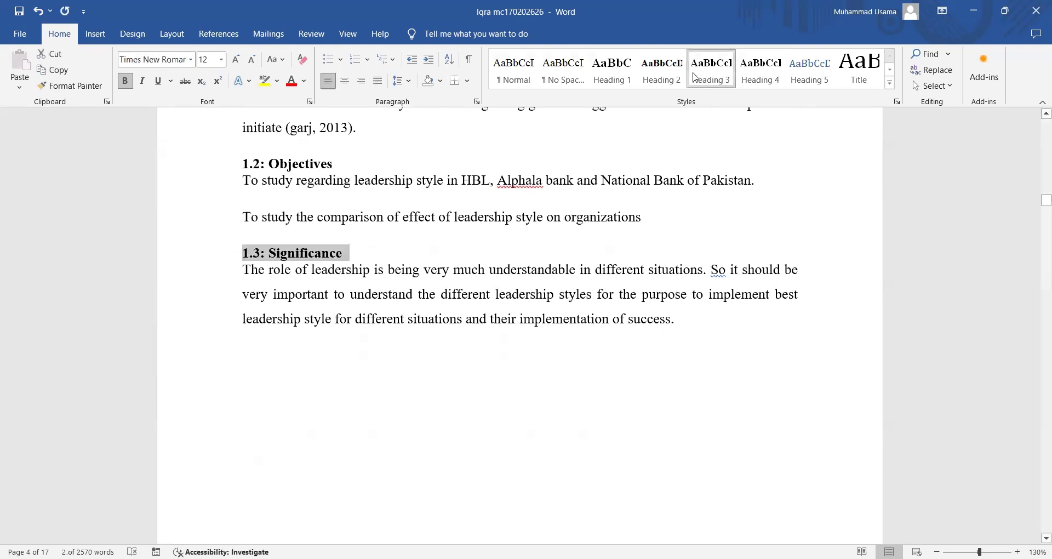
{"action": "left_click", "coordinate": [662, 70]}
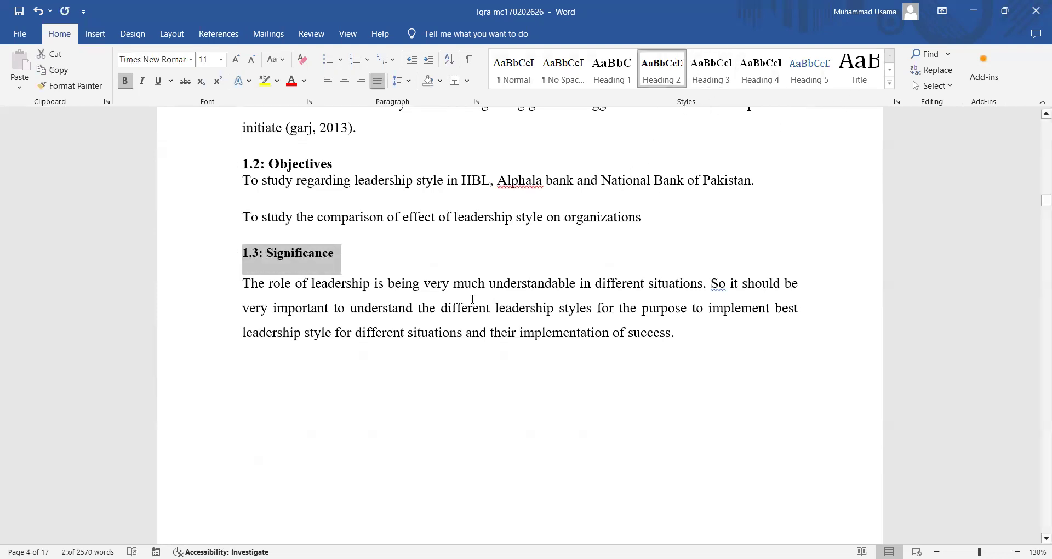
{"action": "scroll", "coordinate": [550, 389], "scroll_direction": "up", "scroll_amount": 15}
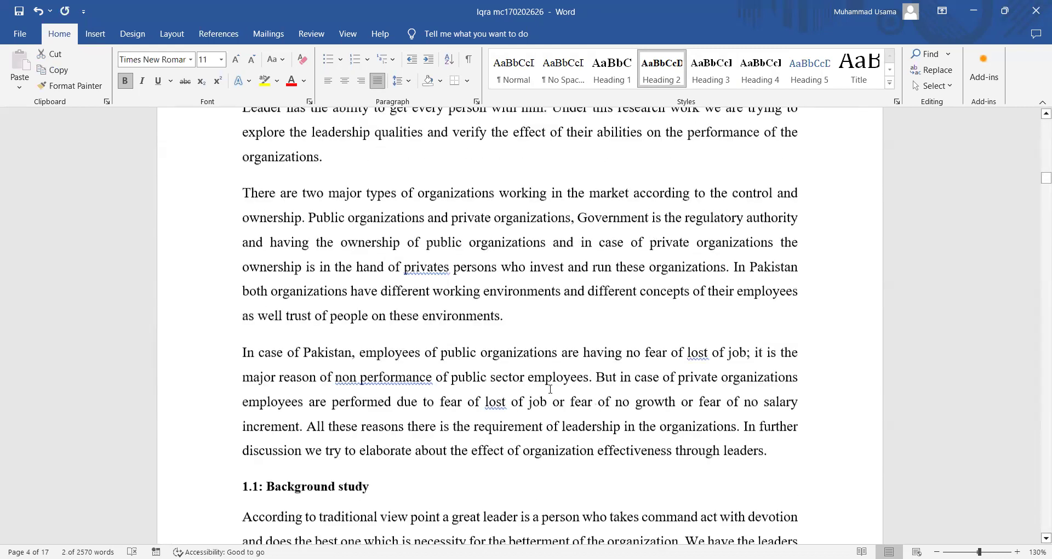
{"action": "scroll", "coordinate": [550, 388], "scroll_direction": "up", "scroll_amount": 15}
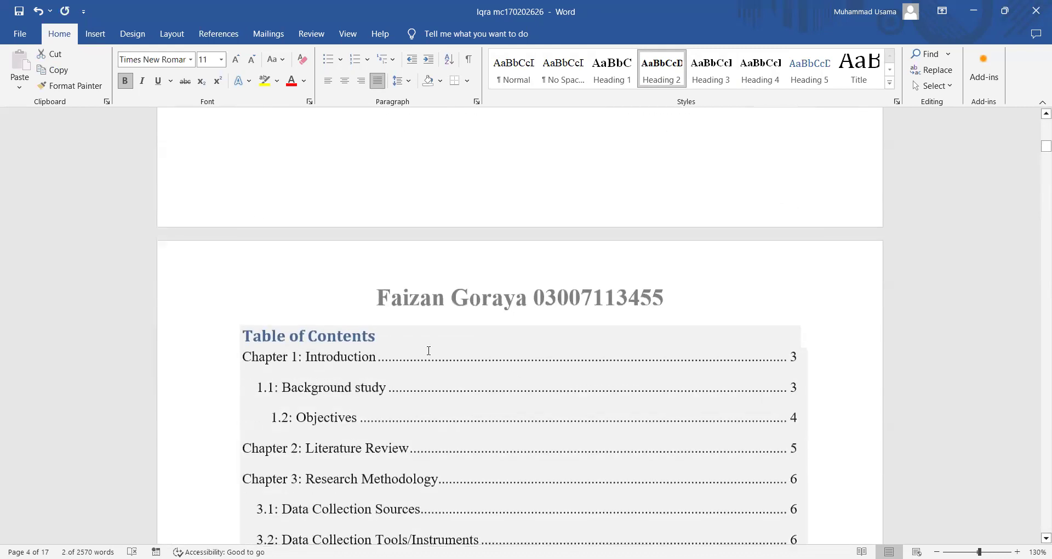
- Rebuild the entire table of contents so 1.3: Significance appears on page 4
{"action": "left_click", "coordinate": [353, 337]}
{"action": "left_click", "coordinate": [303, 315]}
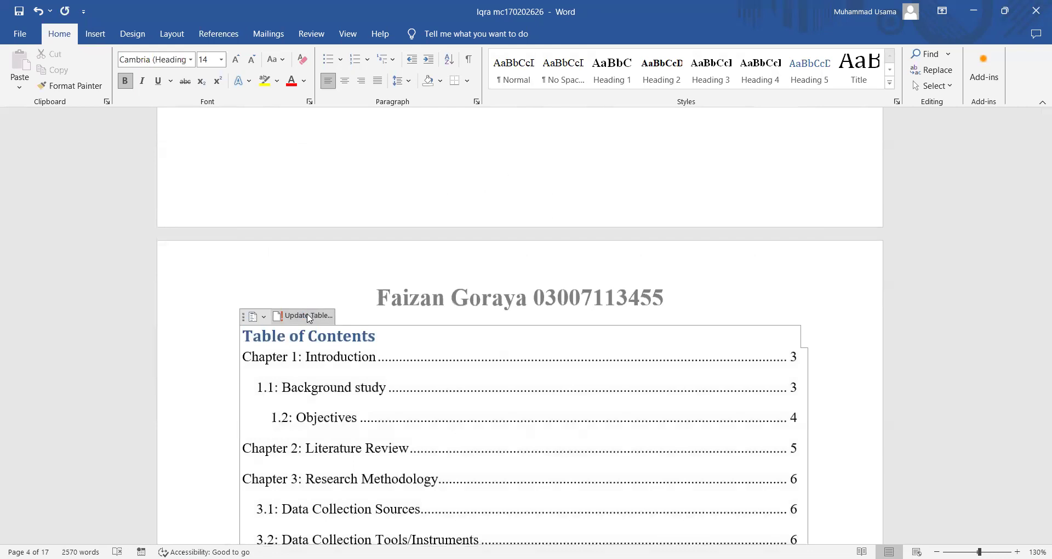
{"action": "left_click", "coordinate": [483, 285]}
{"action": "left_click", "coordinate": [532, 307]}
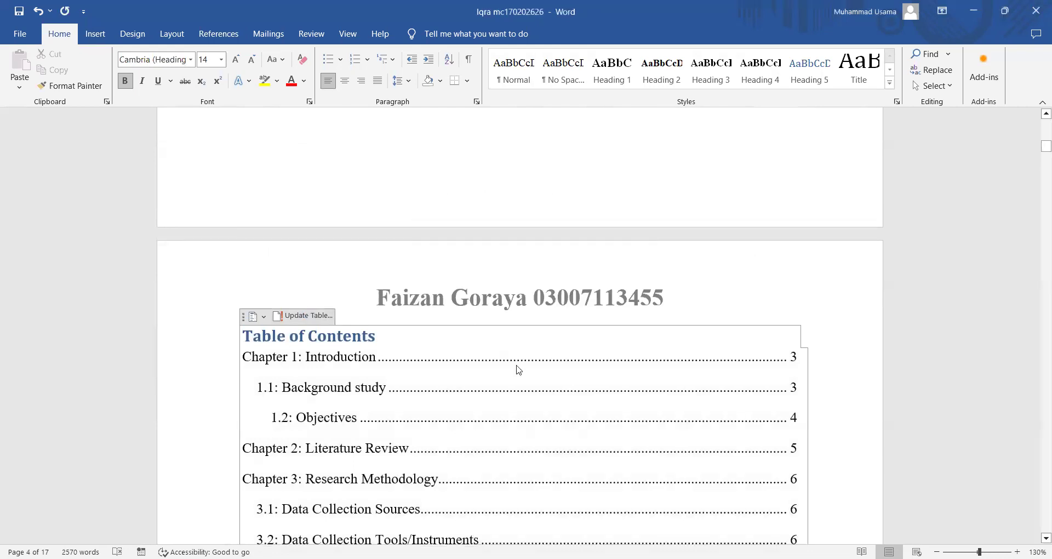
{"action": "left_click", "coordinate": [307, 317]}
{"action": "left_click", "coordinate": [436, 284]}
{"action": "left_click", "coordinate": [532, 307]}
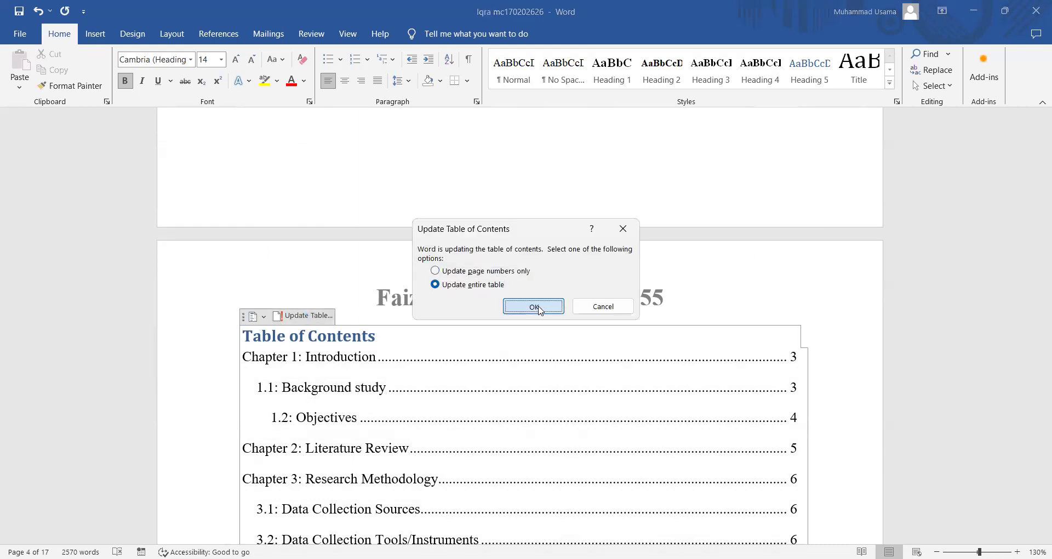
{"action": "scroll", "coordinate": [448, 396], "scroll_direction": "down", "scroll_amount": 3}
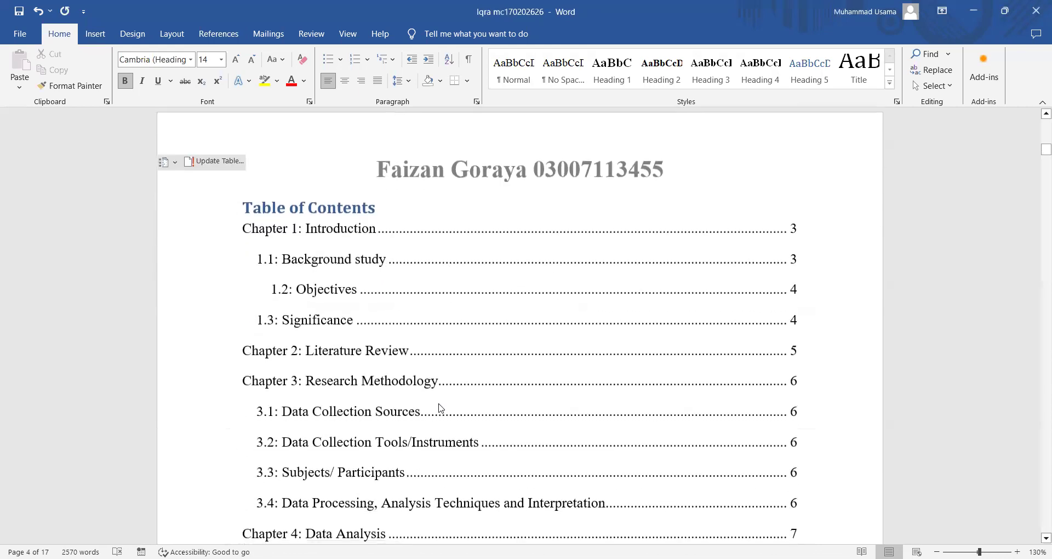
{"action": "scroll", "coordinate": [441, 408], "scroll_direction": "down", "scroll_amount": 3}
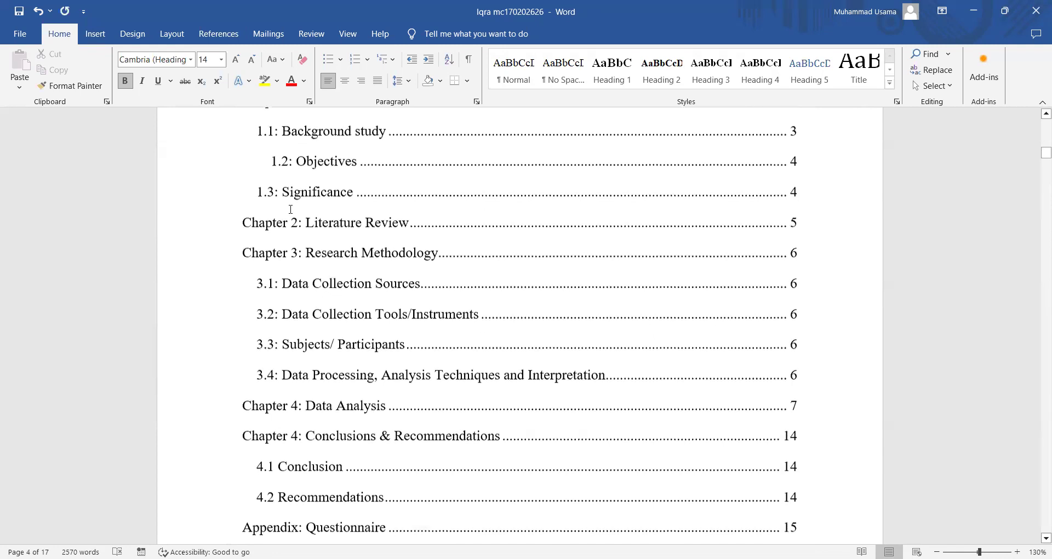
- Add a blank line before 1.2: Objectives so it moves to the next page
{"action": "scroll", "coordinate": [290, 211], "scroll_direction": "up", "scroll_amount": 1}
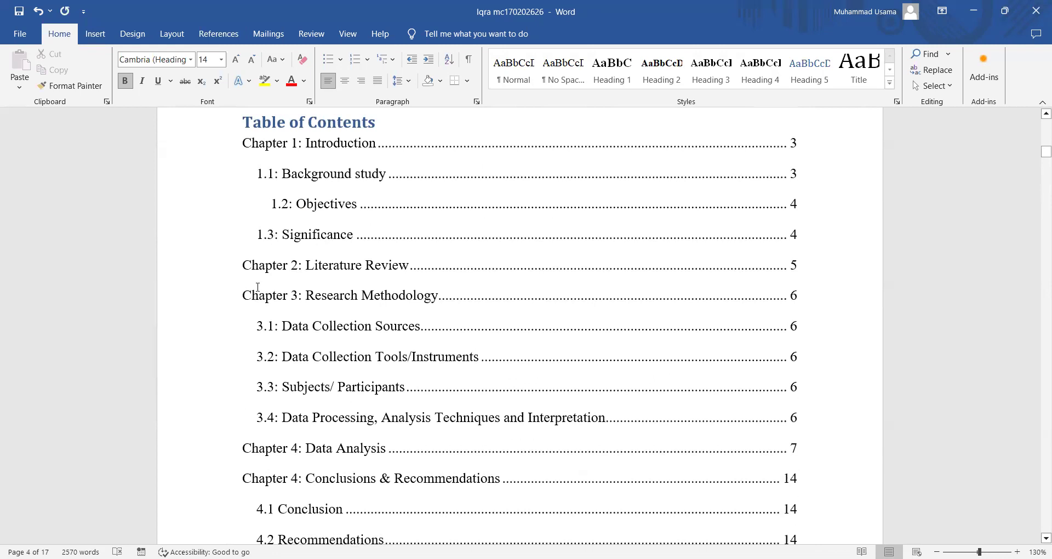
{"action": "scroll", "coordinate": [265, 433], "scroll_direction": "down", "scroll_amount": 15}
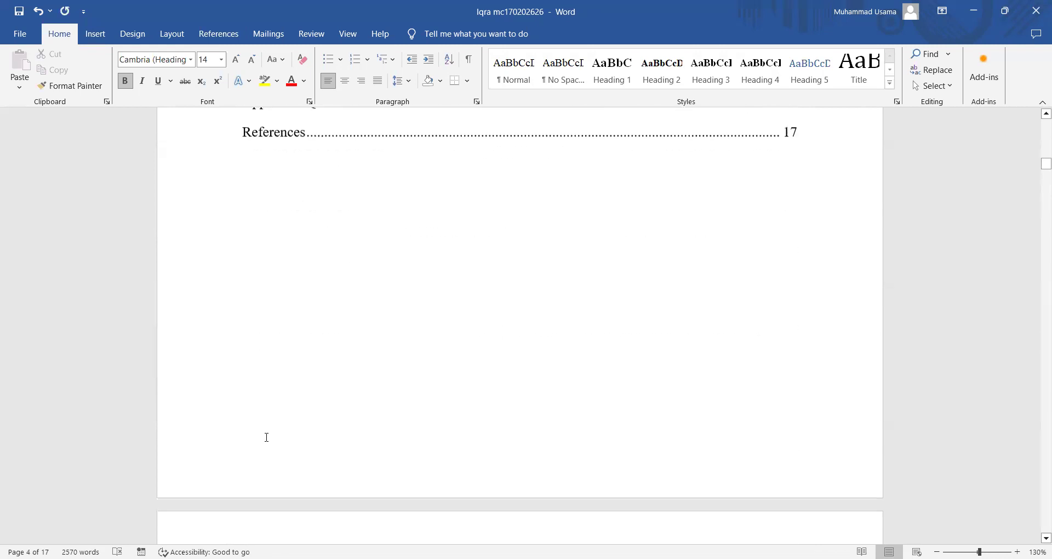
{"action": "scroll", "coordinate": [266, 437], "scroll_direction": "down", "scroll_amount": 6}
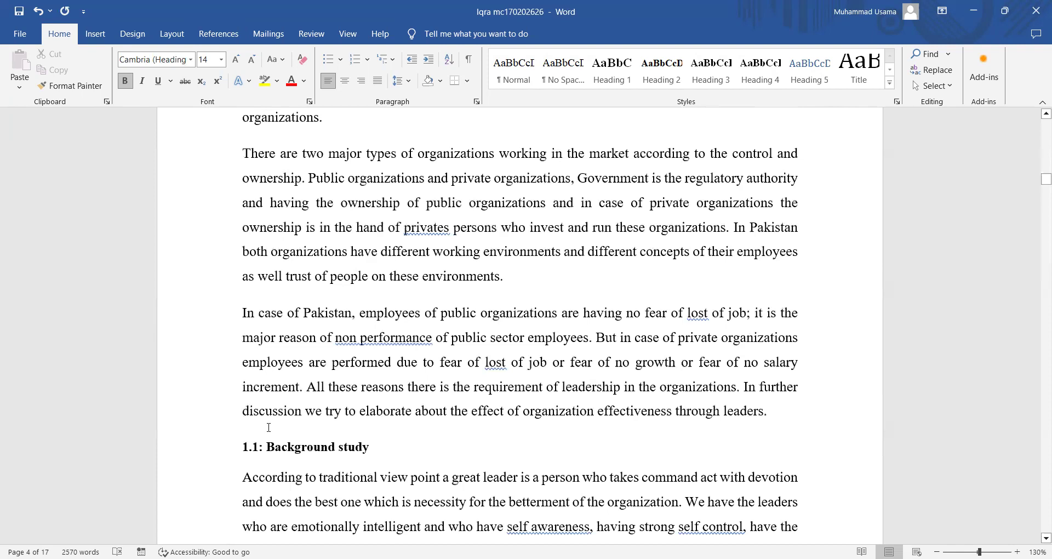
{"action": "scroll", "coordinate": [271, 394], "scroll_direction": "down", "scroll_amount": 12}
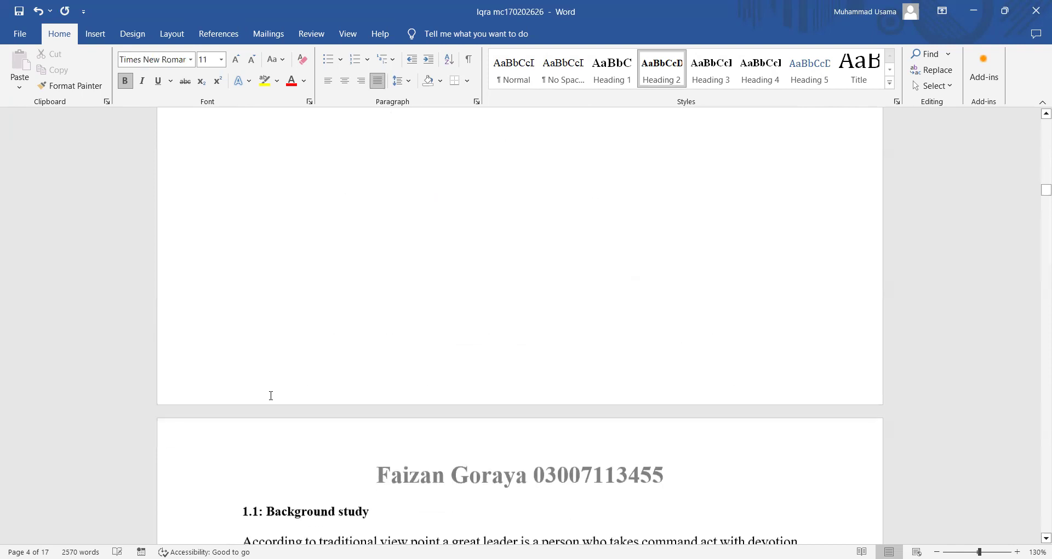
{"action": "key", "text": "Return"}
{"action": "key", "text": "Return"}
{"action": "key", "text": "Return"}
{"action": "key", "text": "Return"}
{"action": "key", "text": "Return"}
{"action": "key", "text": "Return"}
{"action": "key", "text": "Return"}
{"action": "key", "text": "Return"}
{"action": "key", "text": "Return"}
{"action": "key", "text": "Return"}
{"action": "key", "text": "Return"}
{"action": "key", "text": "Return"}
{"action": "key", "text": "Return"}
{"action": "key", "text": "Return"}
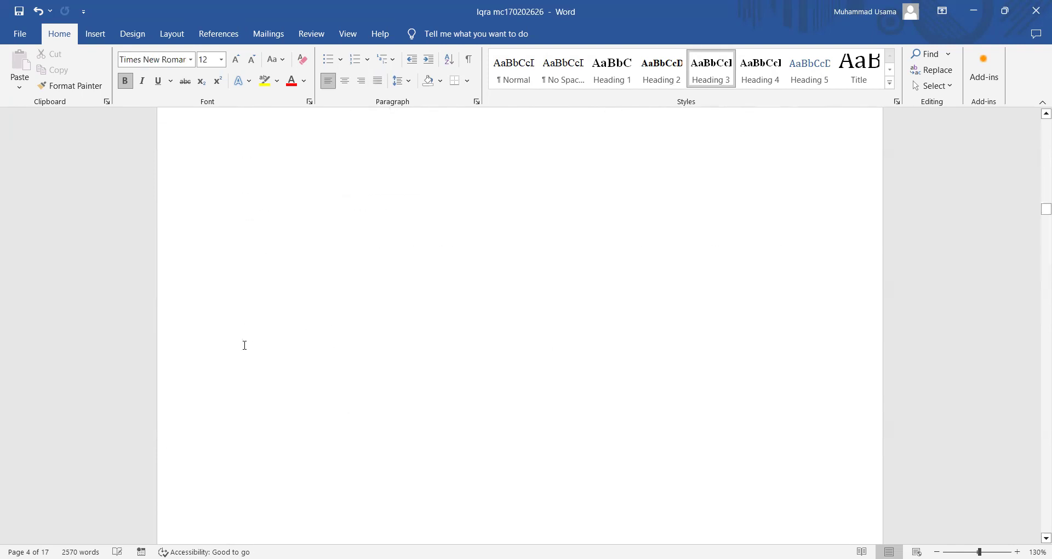
{"action": "scroll", "coordinate": [275, 364], "scroll_direction": "down", "scroll_amount": 20}
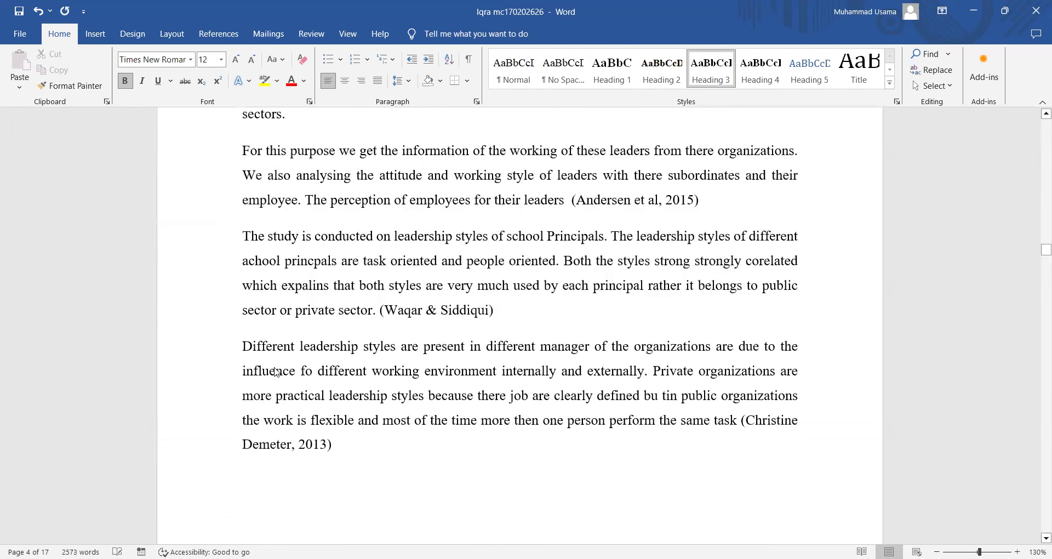
{"action": "scroll", "coordinate": [276, 372], "scroll_direction": "down", "scroll_amount": 8}
- Start 3.3: Subjects/ Participants on a new page, collapsing and re-expanding section 3.2 meanwhile
{"action": "left_click", "coordinate": [233, 341]}
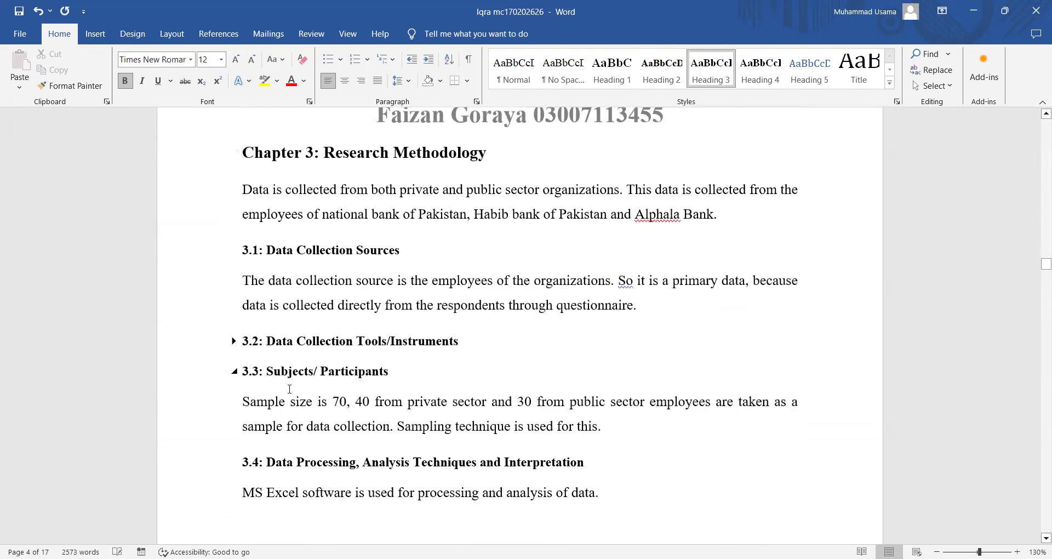
{"action": "left_click", "coordinate": [245, 371]}
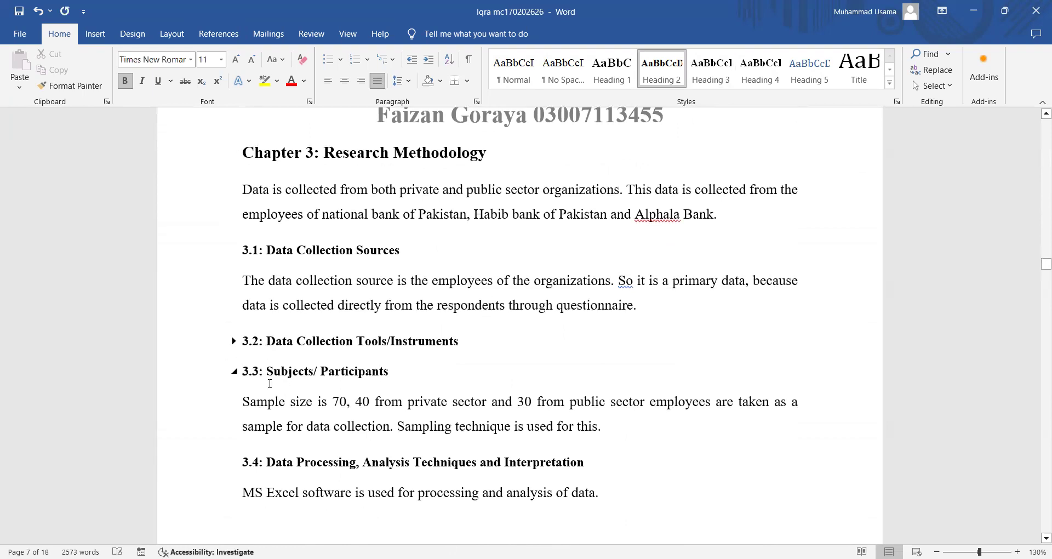
{"action": "left_click", "coordinate": [235, 342]}
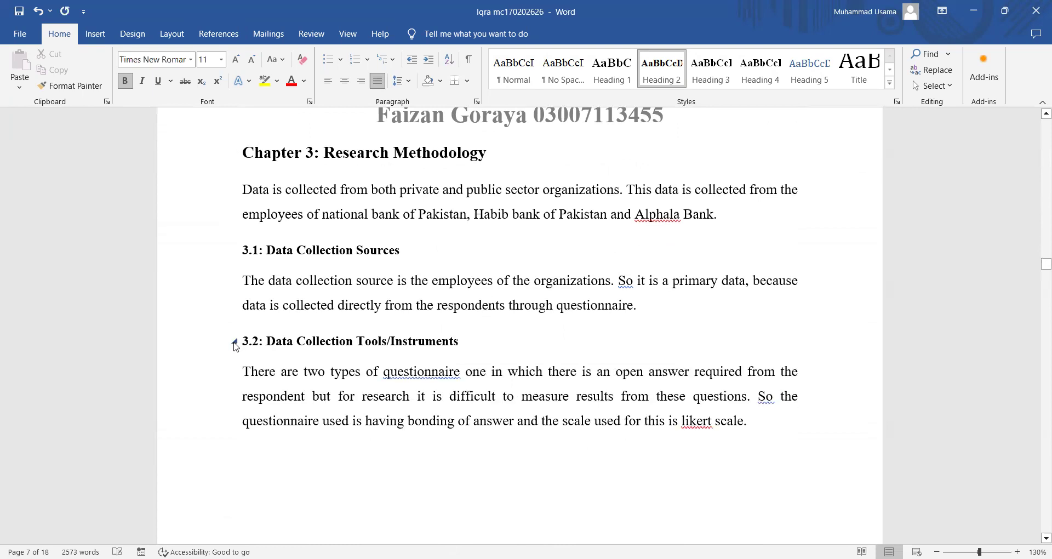
{"action": "scroll", "coordinate": [270, 404], "scroll_direction": "down", "scroll_amount": 15}
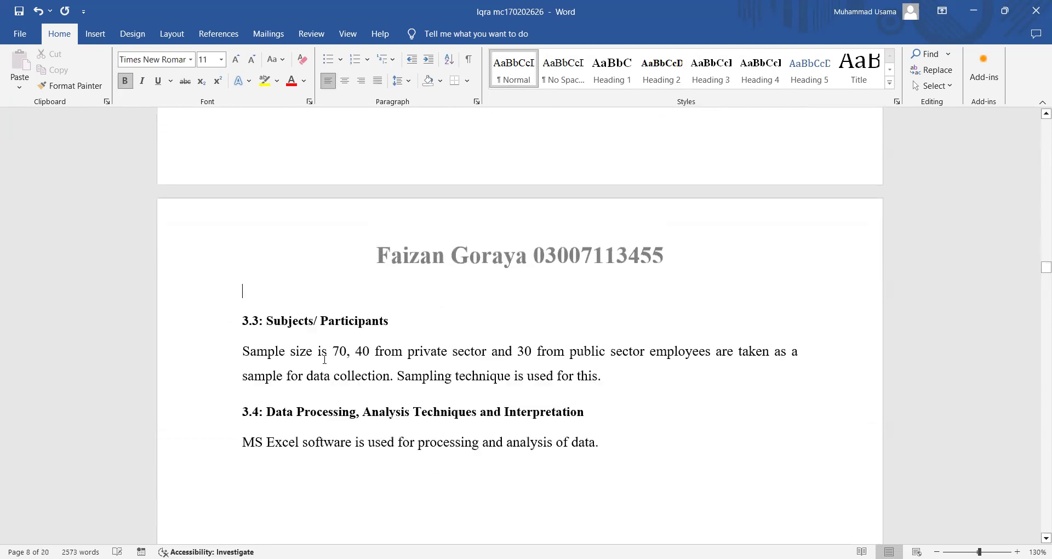
{"action": "scroll", "coordinate": [406, 383], "scroll_direction": "up", "scroll_amount": 3}
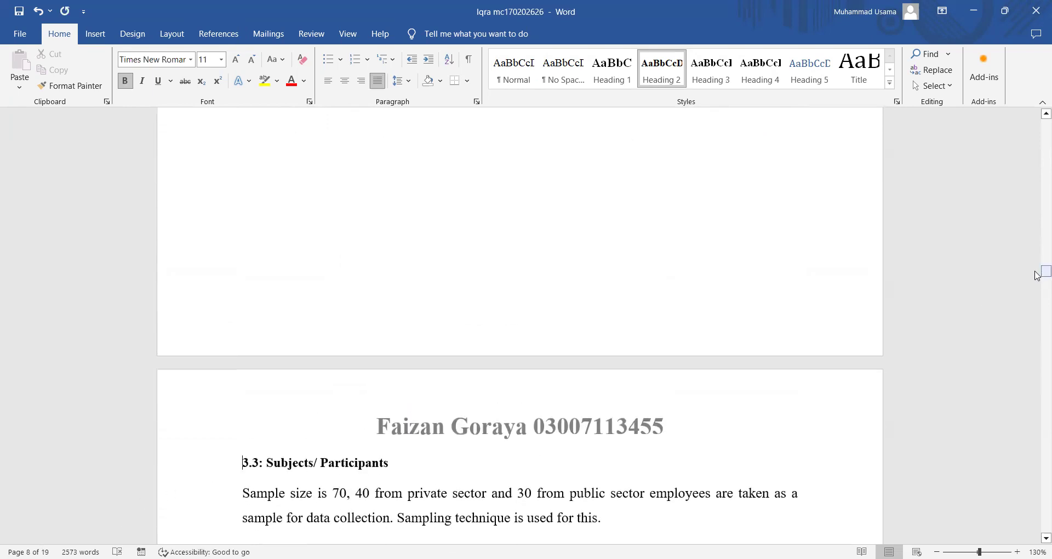
{"action": "left_click_drag", "start_coordinate": [1042, 272], "coordinate": [1037, 127]}
{"action": "scroll", "coordinate": [704, 335], "scroll_direction": "down", "scroll_amount": 17}
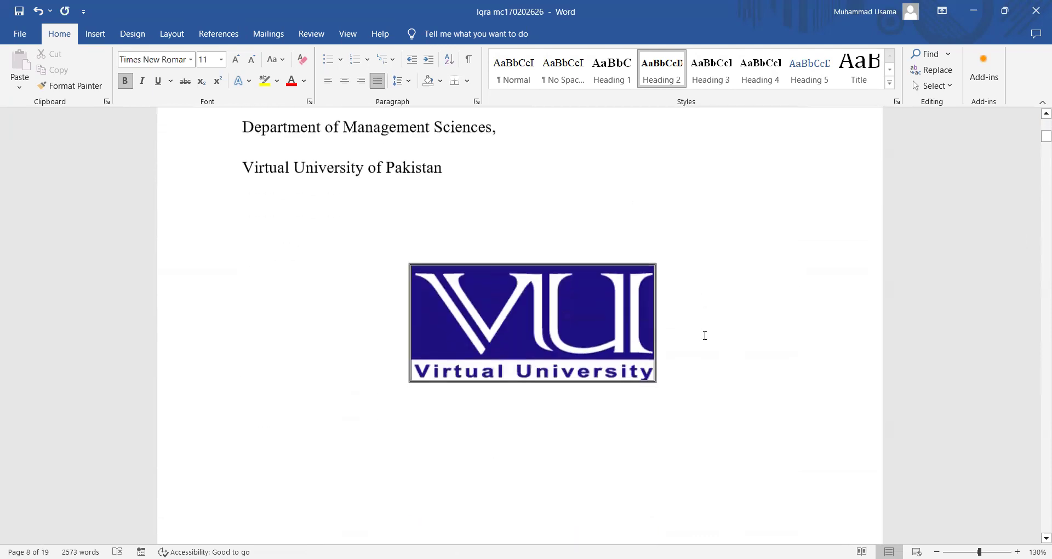
- Update only the table of contents page numbers so References shows page 19 and 3.3 shows page 8
{"action": "scroll", "coordinate": [705, 335], "scroll_direction": "down", "scroll_amount": 6}
{"action": "scroll", "coordinate": [702, 333], "scroll_direction": "up", "scroll_amount": 3}
{"action": "left_click", "coordinate": [385, 455]}
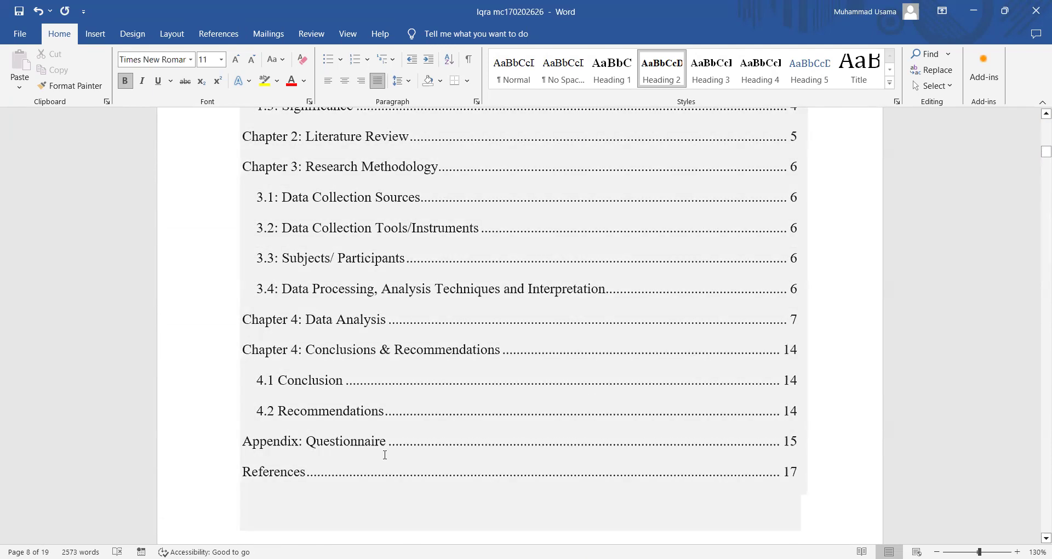
{"action": "scroll", "coordinate": [410, 471], "scroll_direction": "up", "scroll_amount": 5}
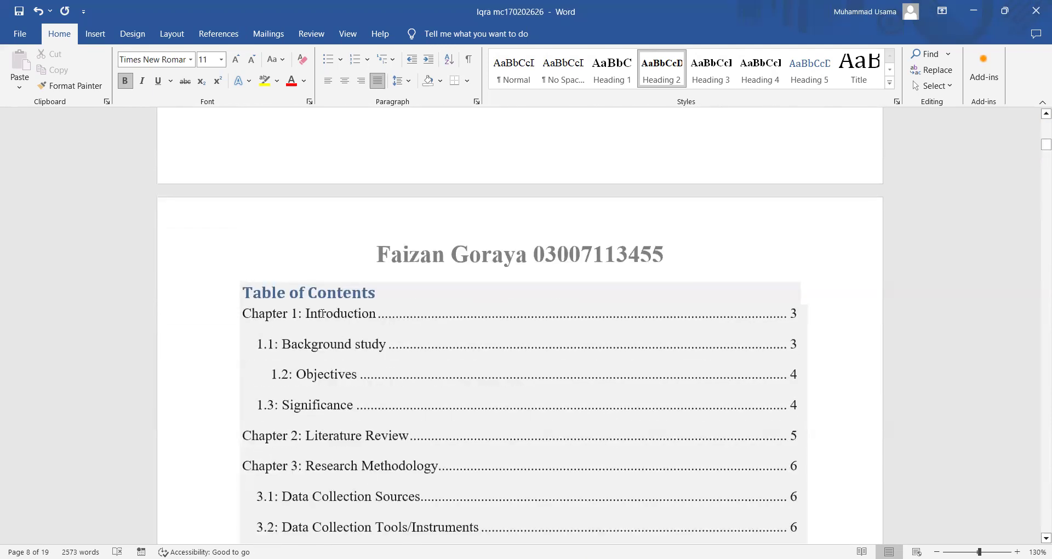
{"action": "left_click", "coordinate": [305, 292]}
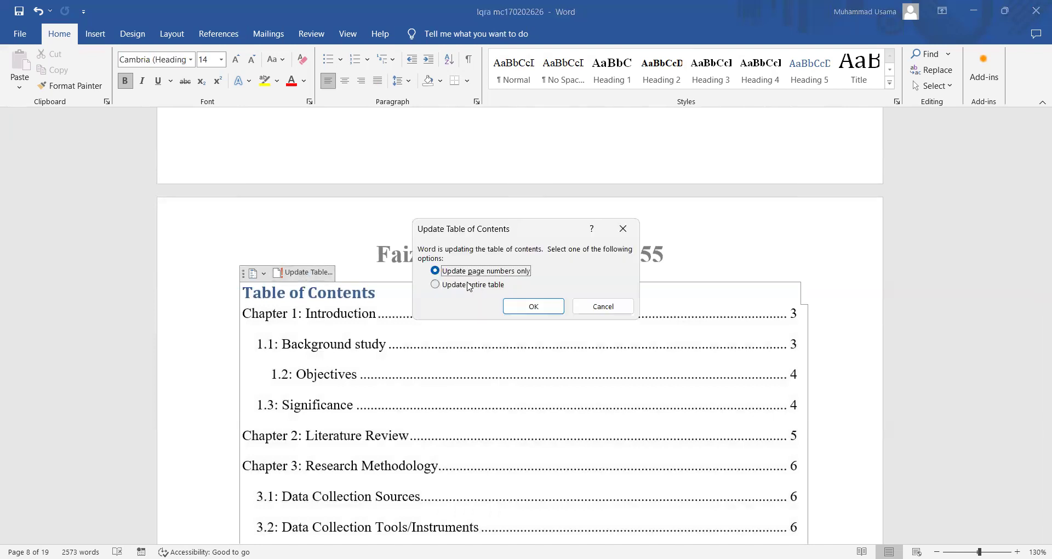
{"action": "left_click", "coordinate": [540, 308]}
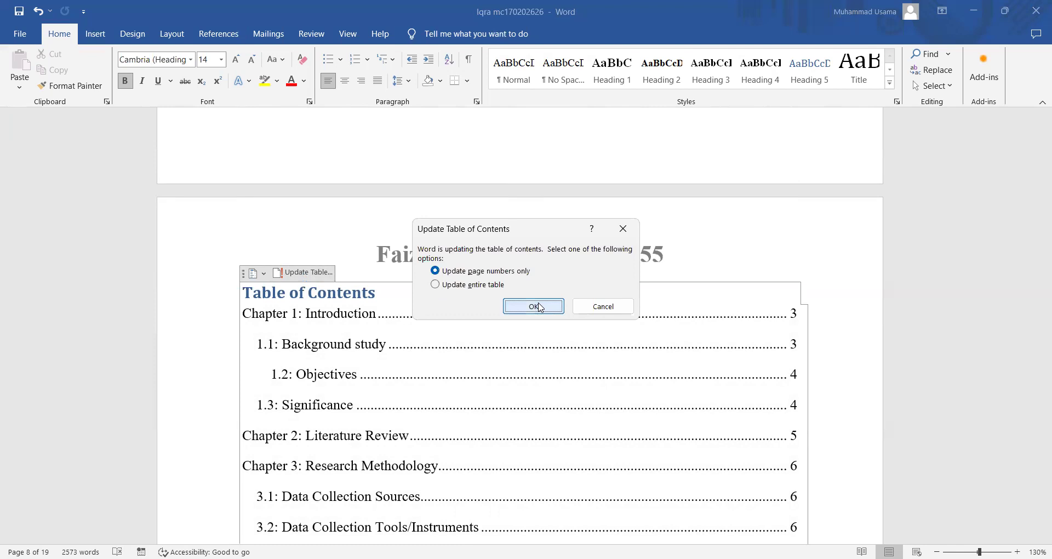
{"action": "scroll", "coordinate": [577, 484], "scroll_direction": "down", "scroll_amount": 6}
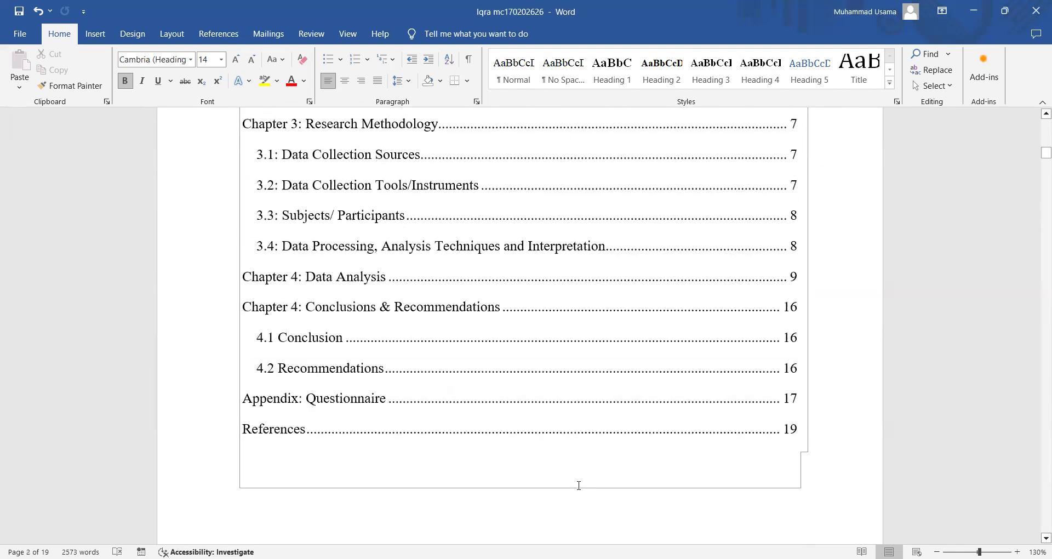
{"action": "scroll", "coordinate": [579, 485], "scroll_direction": "up", "scroll_amount": 3}
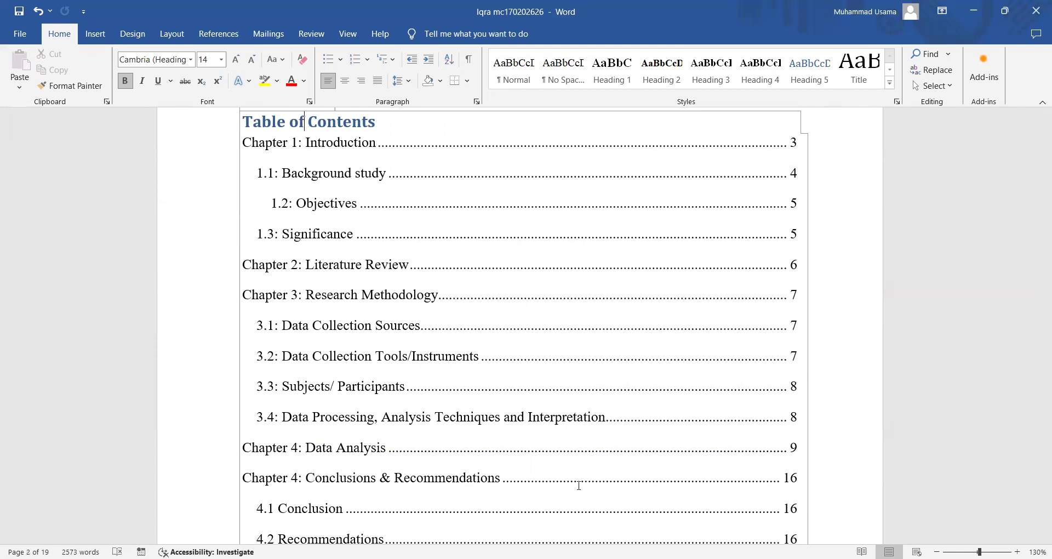
{"action": "scroll", "coordinate": [579, 485], "scroll_direction": "up", "scroll_amount": 3}
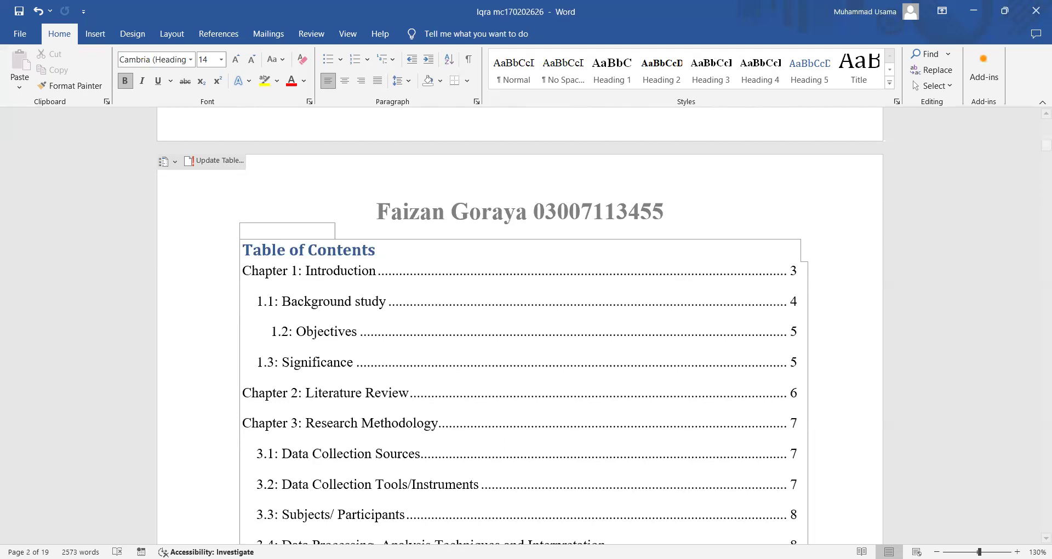
{"action": "key", "text": "alt+Tab"}
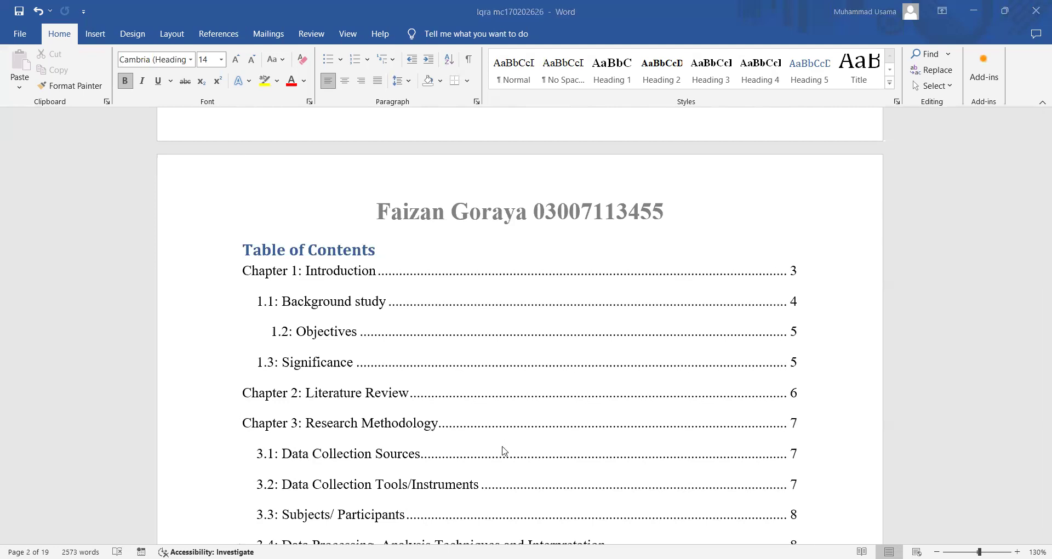